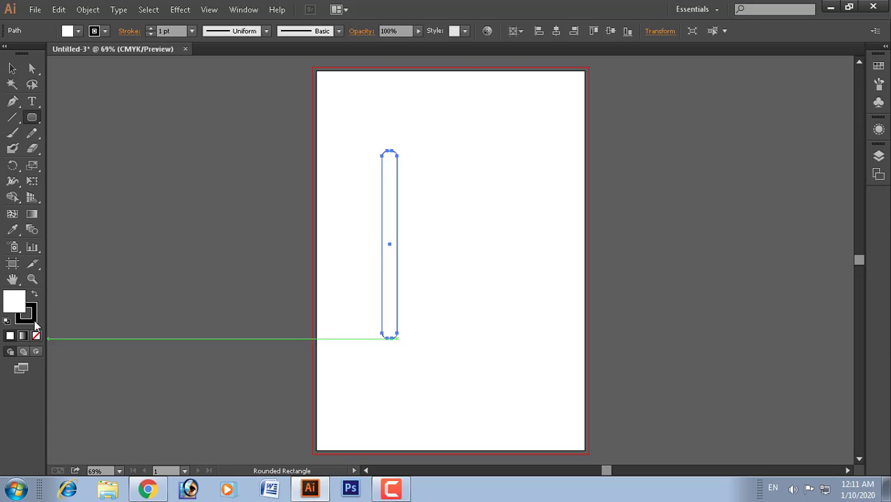
Give the tall rounded bar a white stroke and a black fill
{"action": "left_click", "coordinate": [31, 318]}
{"action": "left_click", "coordinate": [96, 32]}
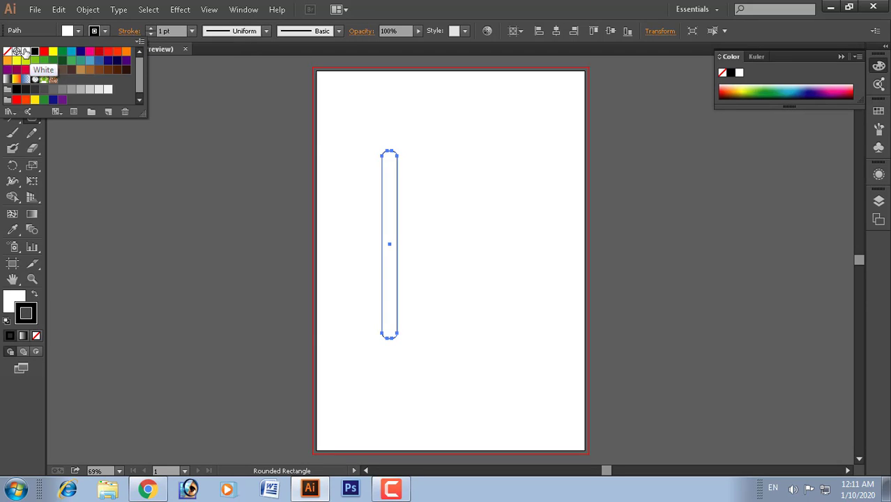
{"action": "left_click", "coordinate": [25, 51]}
{"action": "left_click", "coordinate": [68, 31]}
{"action": "left_click", "coordinate": [67, 31]}
{"action": "left_click", "coordinate": [67, 32]}
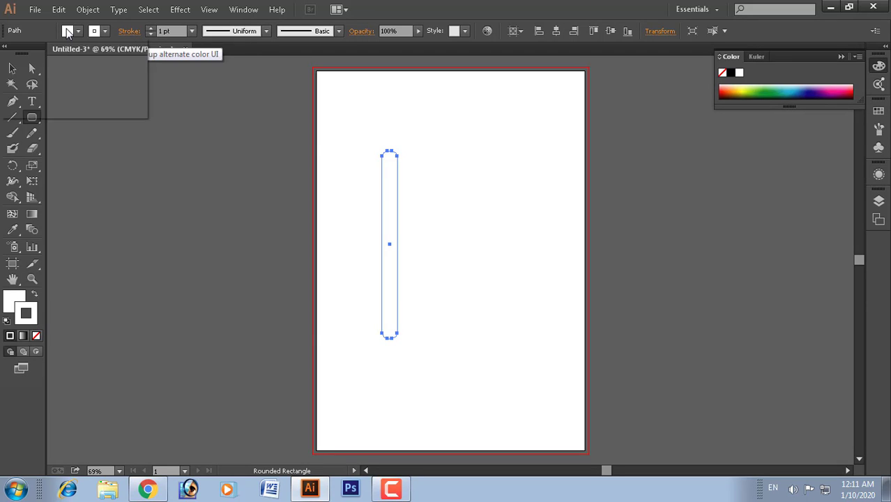
{"action": "left_click", "coordinate": [68, 31]}
{"action": "left_click", "coordinate": [35, 51]}
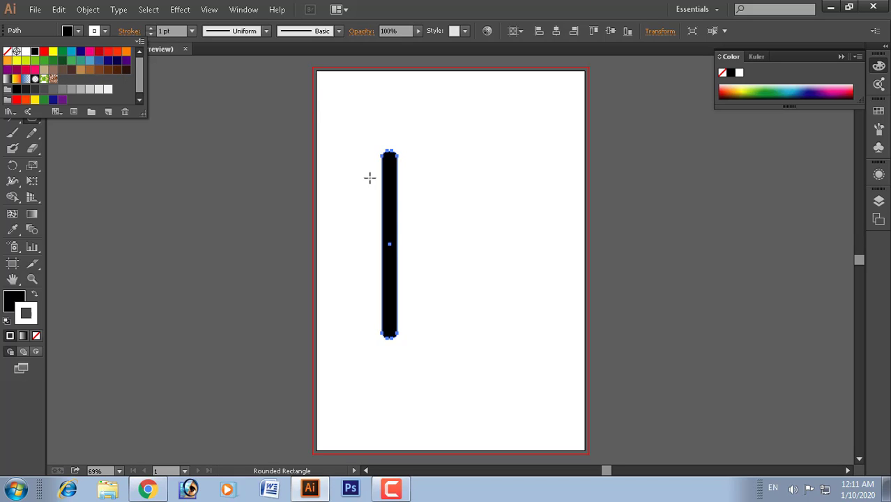
Duplicate the black bar to its right so that three identical bars stand side by side with thin gaps
{"action": "key", "text": "ctrl+space"}
{"action": "left_click_drag", "start_coordinate": [368, 151], "coordinate": [418, 278]}
{"action": "key", "text": "ctrl+minus"}
{"action": "key", "text": "ctrl+minus"}
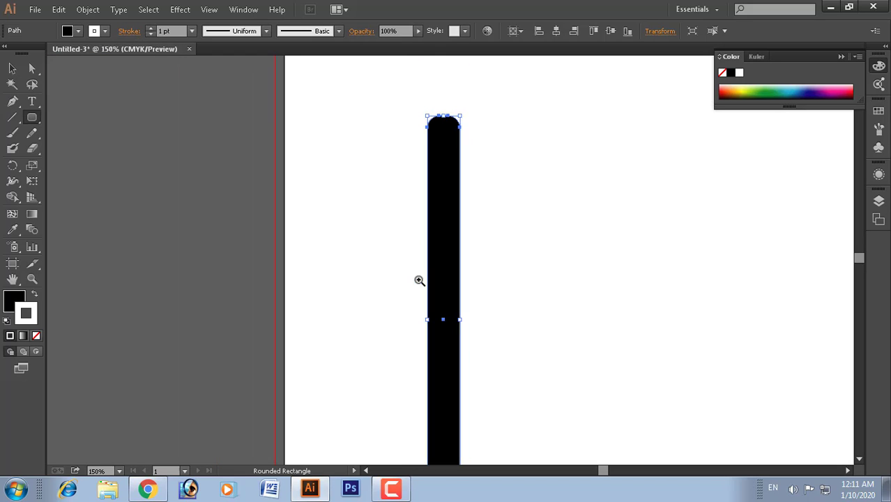
{"action": "left_click", "coordinate": [12, 68]}
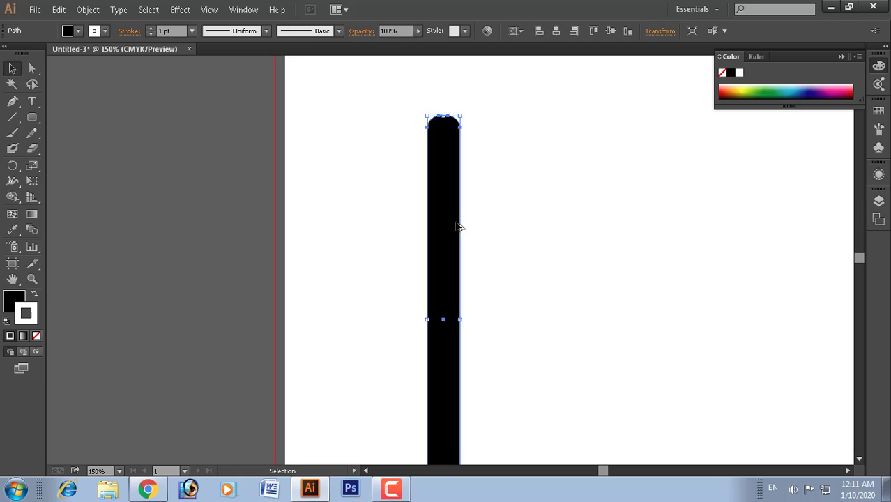
{"action": "left_click_drag", "start_coordinate": [457, 225], "coordinate": [517, 230]}
{"action": "left_click", "coordinate": [611, 237]}
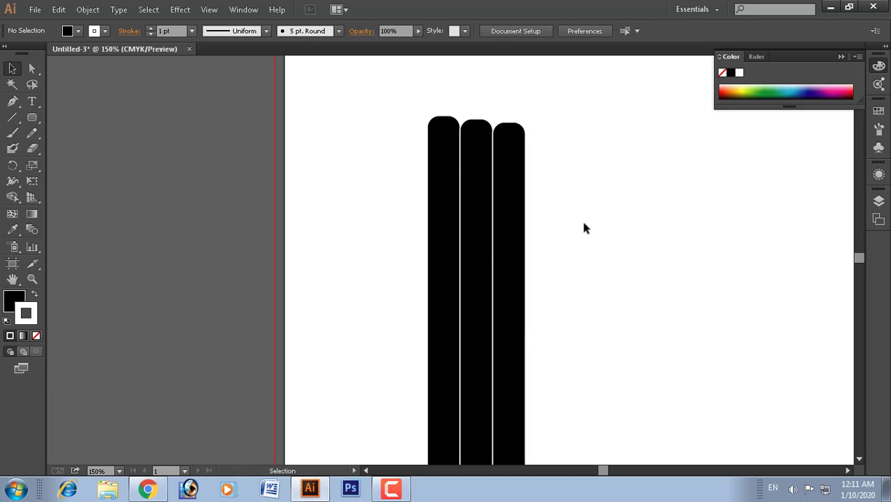
Select all three bars and align them along their top edges
{"action": "scroll", "coordinate": [589, 234], "scroll_direction": "up", "scroll_amount": 2}
{"action": "left_click_drag", "start_coordinate": [413, 130], "coordinate": [537, 195]}
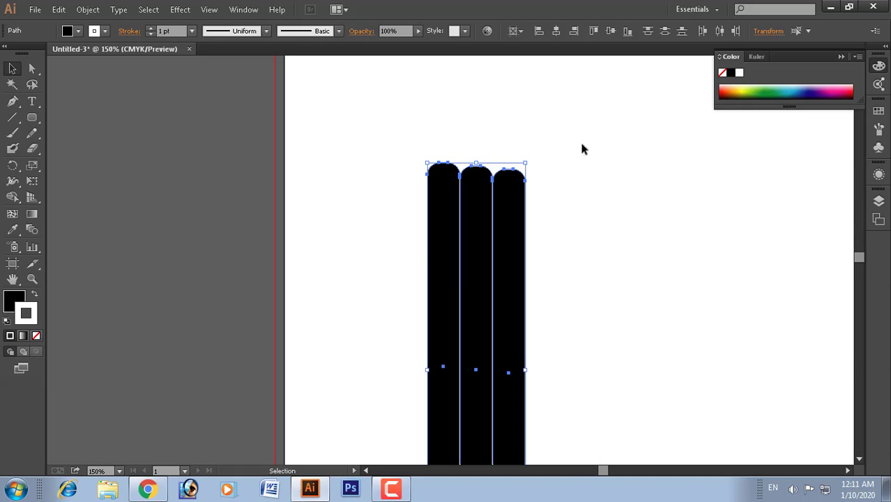
{"action": "left_click", "coordinate": [593, 31]}
{"action": "scroll", "coordinate": [540, 320], "scroll_direction": "up", "scroll_amount": 5}
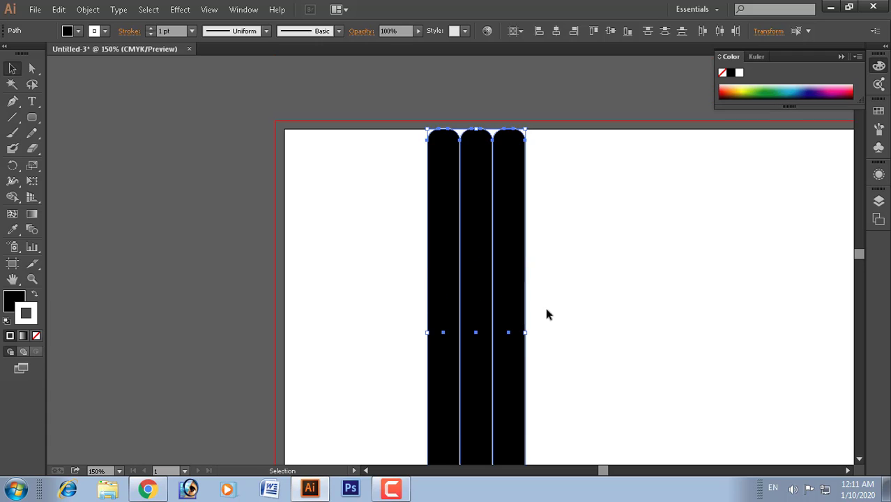
{"action": "left_click", "coordinate": [584, 269]}
{"action": "left_click_drag", "start_coordinate": [378, 166], "coordinate": [559, 371]}
{"action": "scroll", "coordinate": [562, 374], "scroll_direction": "down", "scroll_amount": 8}
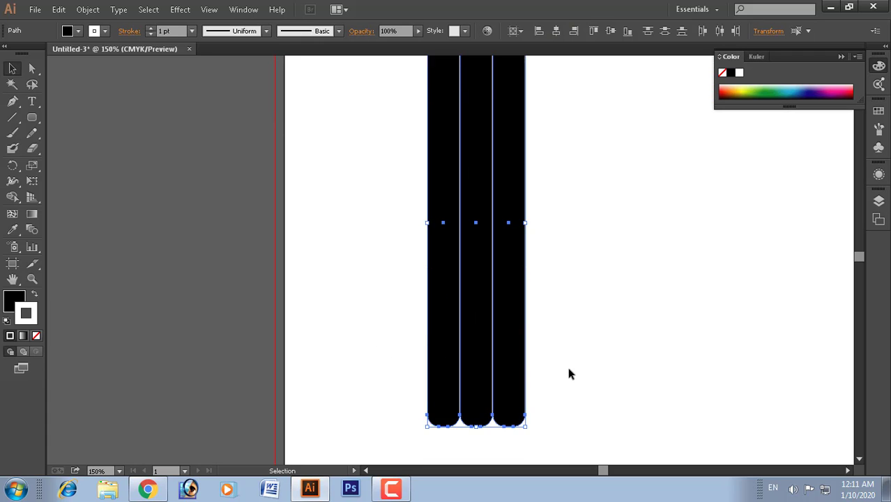
Move the three aligned bars down from the artboard's top edge toward the middle of the page
{"action": "key", "text": "ctrl+minus"}
{"action": "key", "text": "ctrl+minus"}
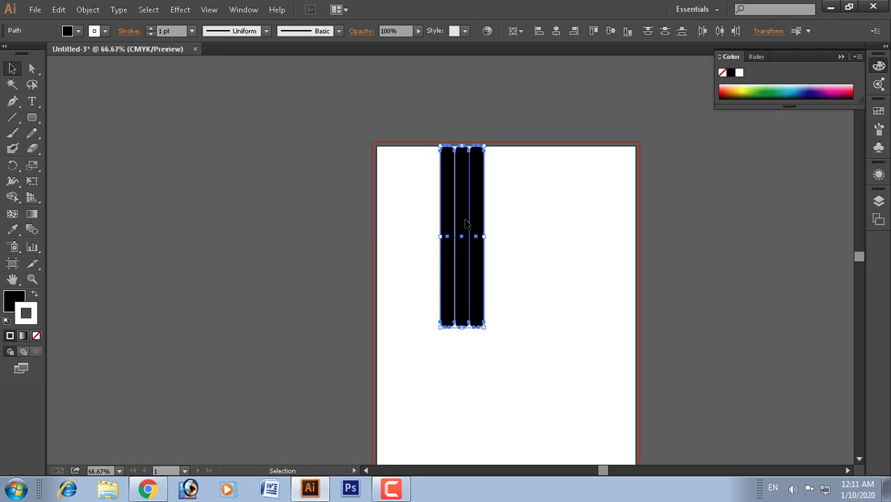
{"action": "left_click_drag", "start_coordinate": [466, 223], "coordinate": [489, 287]}
{"action": "left_click", "coordinate": [438, 219]}
{"action": "left_click_drag", "start_coordinate": [438, 219], "coordinate": [516, 305]}
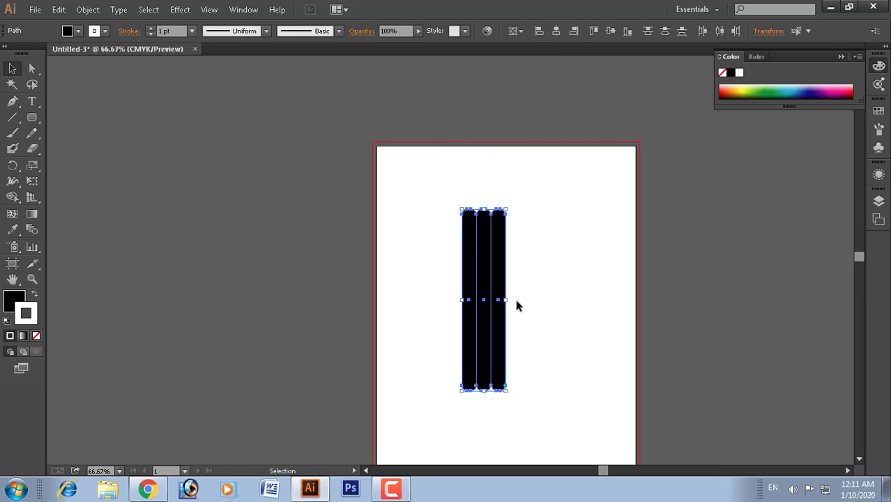
{"action": "left_click", "coordinate": [451, 207]}
Draw a black rectangle over the tops of the bars, matching their combined width and extending well above them
{"action": "left_click_drag", "start_coordinate": [423, 168], "coordinate": [524, 262]}
{"action": "scroll", "coordinate": [550, 264], "scroll_direction": "up", "scroll_amount": 5}
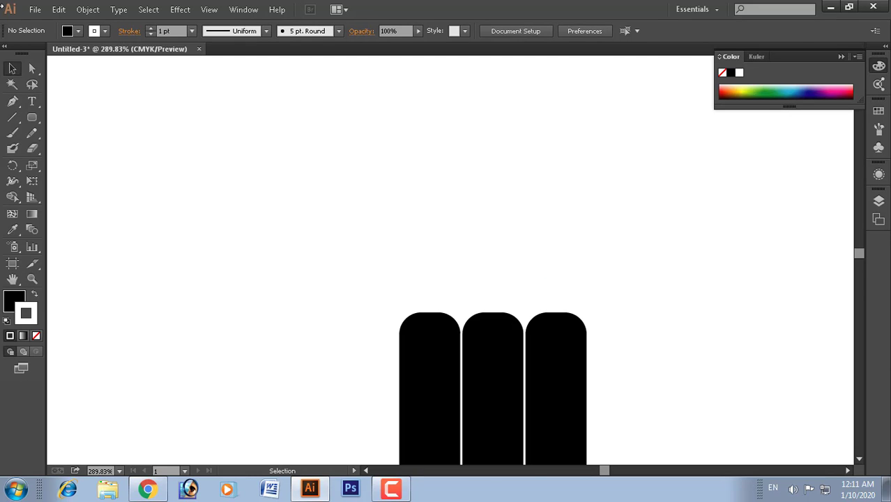
{"action": "left_click", "coordinate": [32, 117]}
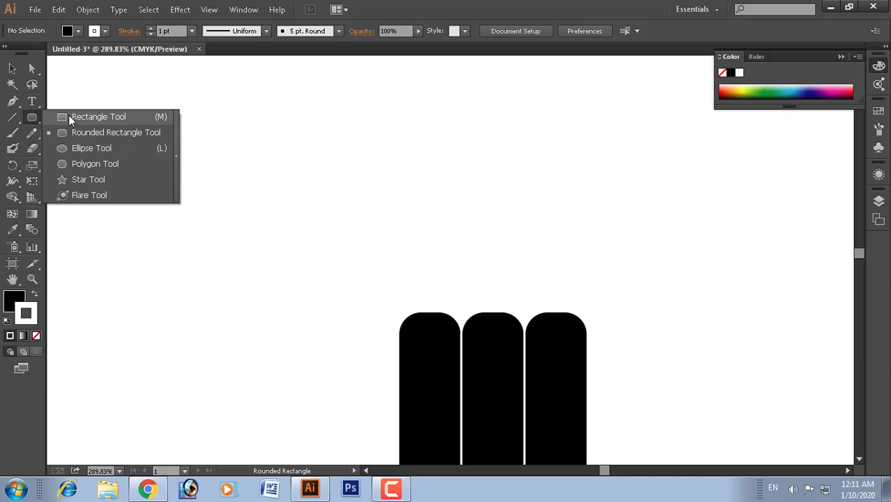
{"action": "left_click", "coordinate": [69, 117]}
{"action": "left_click_drag", "start_coordinate": [408, 165], "coordinate": [588, 354]}
{"action": "left_click", "coordinate": [13, 68]}
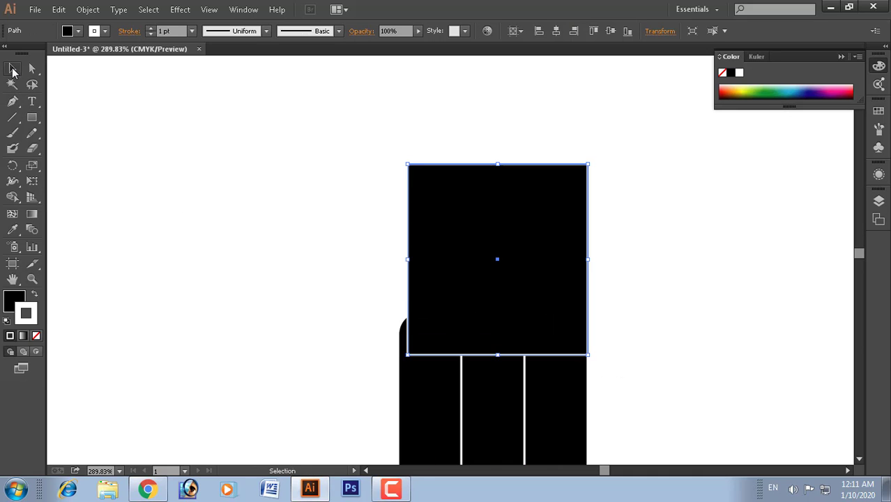
{"action": "left_click_drag", "start_coordinate": [407, 260], "coordinate": [398, 260]}
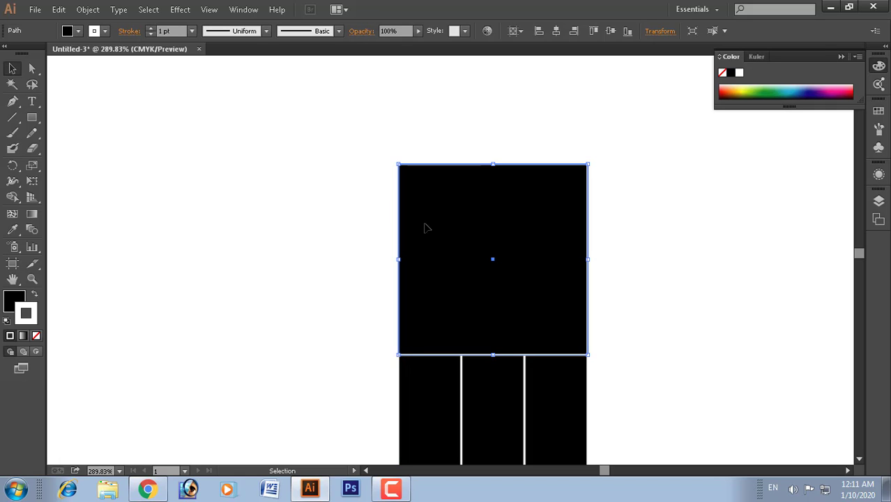
{"action": "left_click_drag", "start_coordinate": [493, 163], "coordinate": [493, 112]}
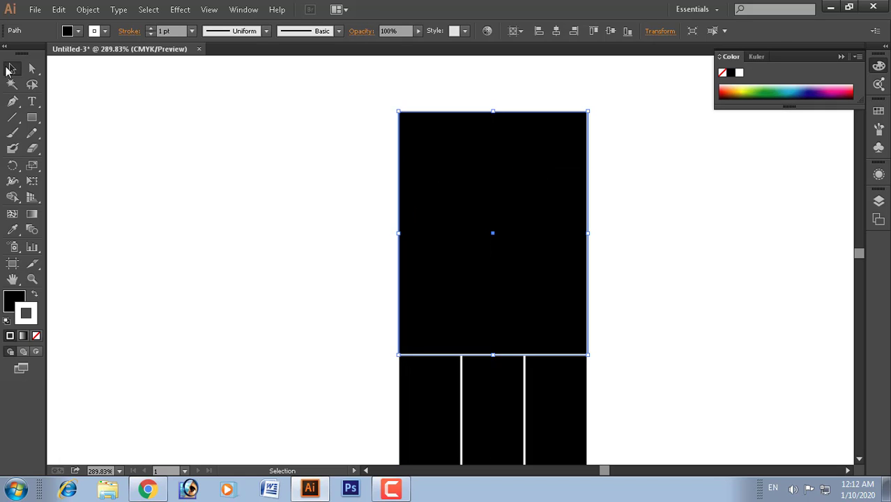
Round all four corners of the rectangle above the bars to form the eraser end
{"action": "key", "text": "a"}
{"action": "left_click_drag", "start_coordinate": [581, 124], "coordinate": [576, 166]}
{"action": "left_click", "coordinate": [652, 223]}
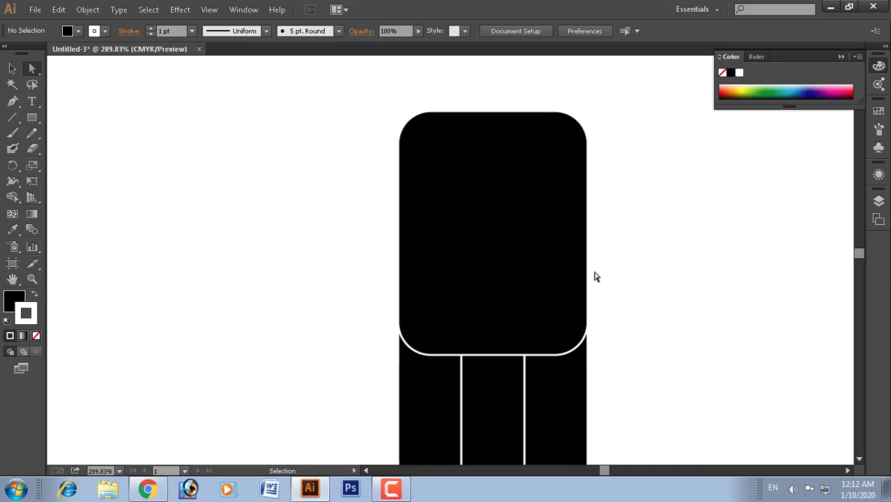
Create a three-sided polygon with a 50 pt radius near the lower right of the artboard
{"action": "key", "text": "ctrl+minus"}
{"action": "key", "text": "ctrl+minus"}
{"action": "key", "text": "ctrl+minus"}
{"action": "key", "text": "ctrl+minus"}
{"action": "scroll", "coordinate": [576, 289], "scroll_direction": "down", "scroll_amount": 5}
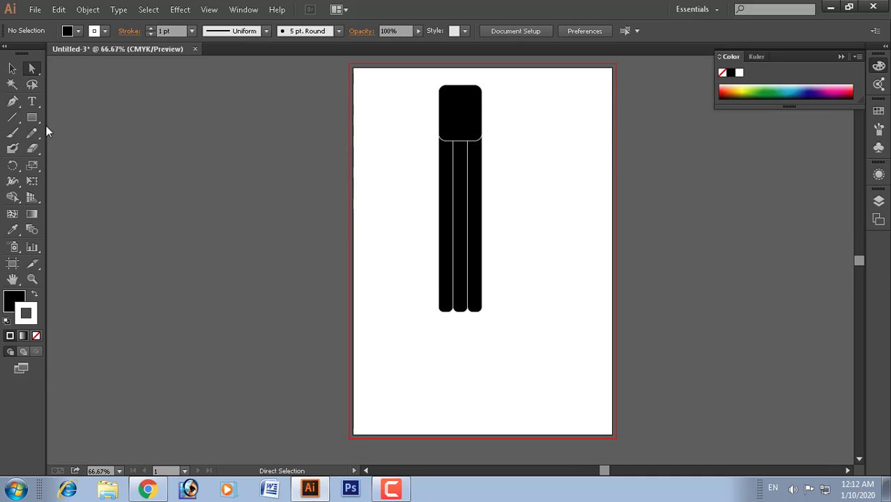
{"action": "left_click_drag", "start_coordinate": [32, 117], "coordinate": [75, 163]}
{"action": "left_click", "coordinate": [611, 370]}
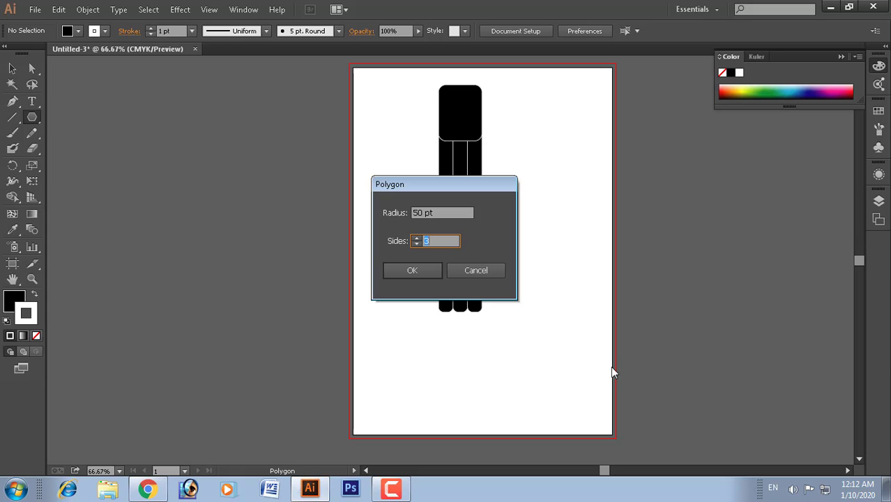
{"action": "key", "text": "Return"}
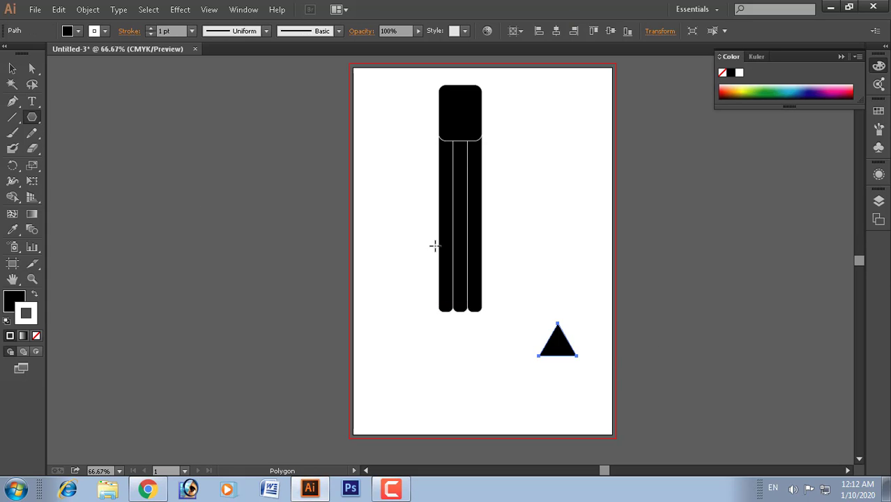
Flip the triangle vertically so that it points downward
{"action": "left_click", "coordinate": [12, 68]}
{"action": "scroll", "coordinate": [565, 372], "scroll_direction": "up", "scroll_amount": 4}
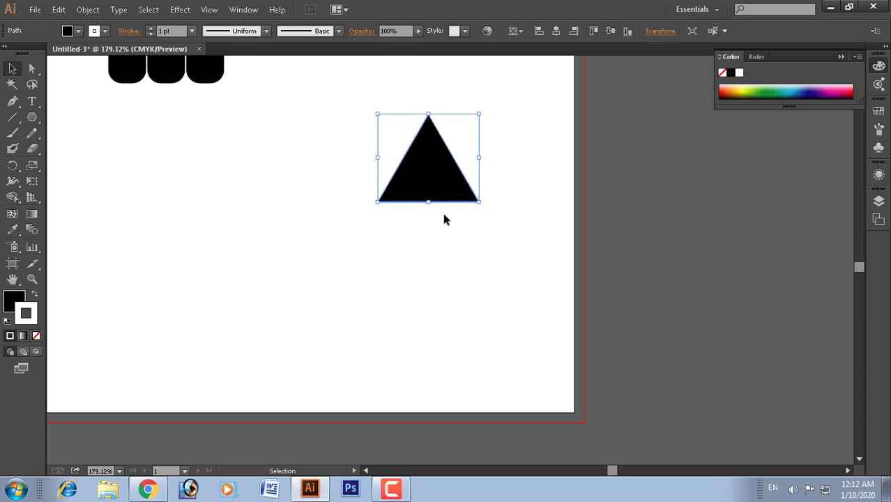
{"action": "left_click_drag", "start_coordinate": [430, 207], "coordinate": [445, 123]}
{"action": "key", "text": "a"}
{"action": "key", "text": "ctrl+1"}
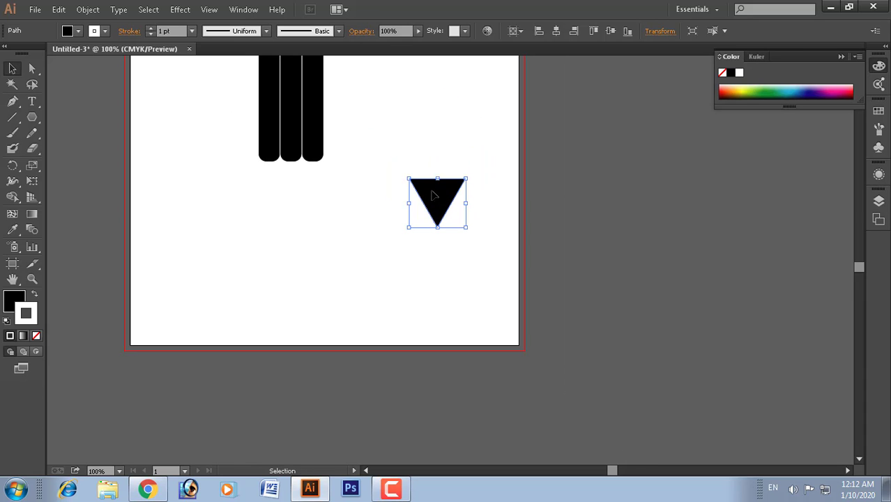
Move the triangle beneath the three bars, lengthen it downward and widen it to the bars' combined width
{"action": "left_click_drag", "start_coordinate": [434, 196], "coordinate": [288, 179]}
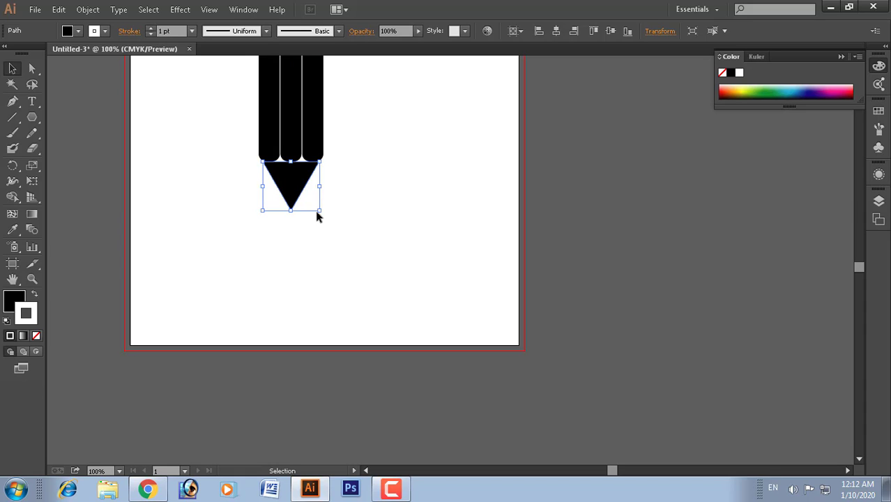
{"action": "left_click_drag", "start_coordinate": [291, 210], "coordinate": [291, 256]}
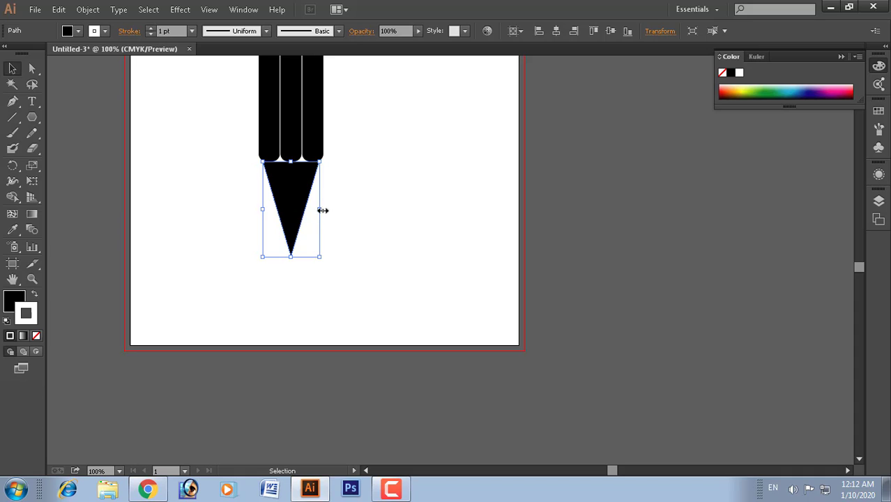
{"action": "left_click_drag", "start_coordinate": [322, 210], "coordinate": [324, 209]}
{"action": "left_click_drag", "start_coordinate": [263, 210], "coordinate": [258, 210]}
{"action": "left_click_drag", "start_coordinate": [324, 208], "coordinate": [323, 208]}
{"action": "left_click", "coordinate": [319, 209]}
Nudge the triangle upward until it overlaps the rounded lower ends of the bars
{"action": "key", "text": "ctrl+space"}
{"action": "left_click", "coordinate": [294, 187], "text": "ctrl"}
{"action": "left_click", "coordinate": [443, 272]}
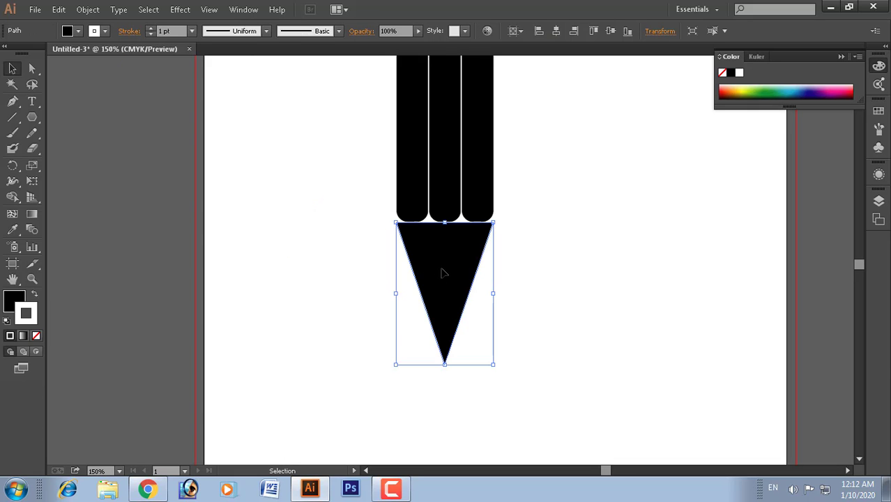
{"action": "key", "text": "Up"}
{"action": "key", "text": "Up"}
{"action": "key", "text": "Up"}
{"action": "key", "text": "Up"}
{"action": "key", "text": "Up"}
{"action": "key", "text": "Up"}
{"action": "key", "text": "Up"}
{"action": "key", "text": "Up"}
{"action": "key", "text": "Up"}
{"action": "key", "text": "Up"}
{"action": "key", "text": "Up"}
{"action": "key", "text": "Up"}
{"action": "key", "text": "Up"}
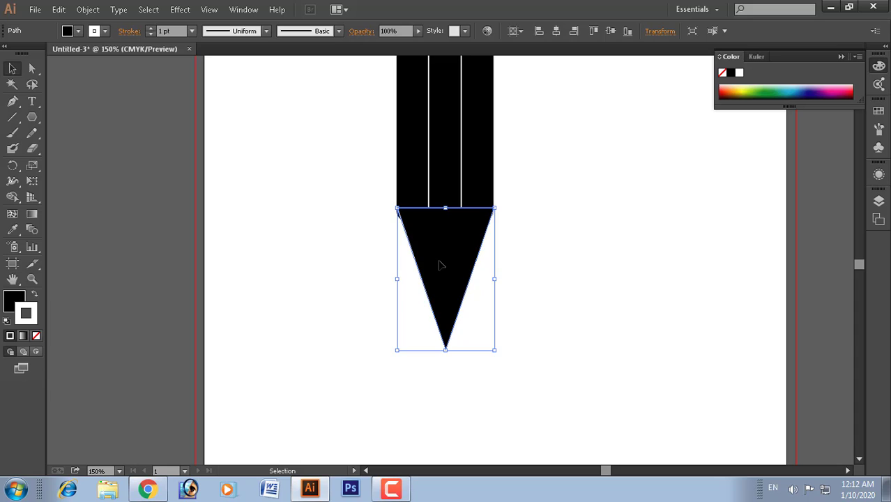
Send the triangle behind the three bars so that their rounded ends overlap it, and deselect it
{"action": "right_click", "coordinate": [441, 265]}
{"action": "mouse_move", "coordinate": [499, 452]}
{"action": "left_click", "coordinate": [640, 426]}
{"action": "left_click_drag", "start_coordinate": [396, 278], "coordinate": [397, 279]}
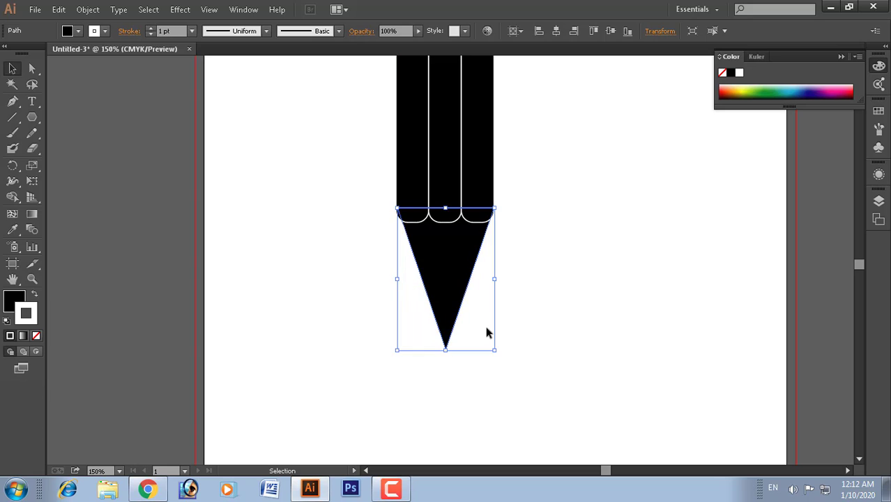
{"action": "left_click_drag", "start_coordinate": [495, 281], "coordinate": [500, 281]}
{"action": "left_click", "coordinate": [505, 282]}
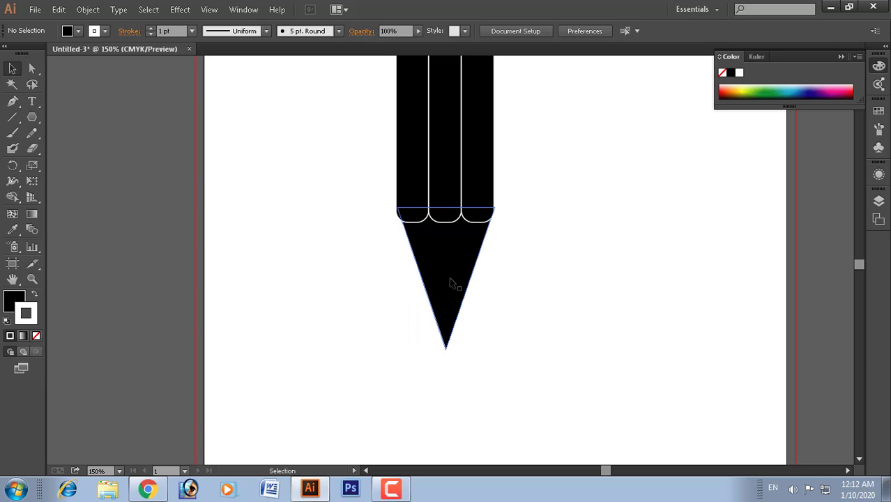
{"action": "left_click", "coordinate": [452, 283]}
{"action": "scroll", "coordinate": [509, 310], "scroll_direction": "up", "scroll_amount": 2}
{"action": "left_click", "coordinate": [488, 301]}
{"action": "scroll", "coordinate": [494, 306], "scroll_direction": "right", "scroll_amount": 2}
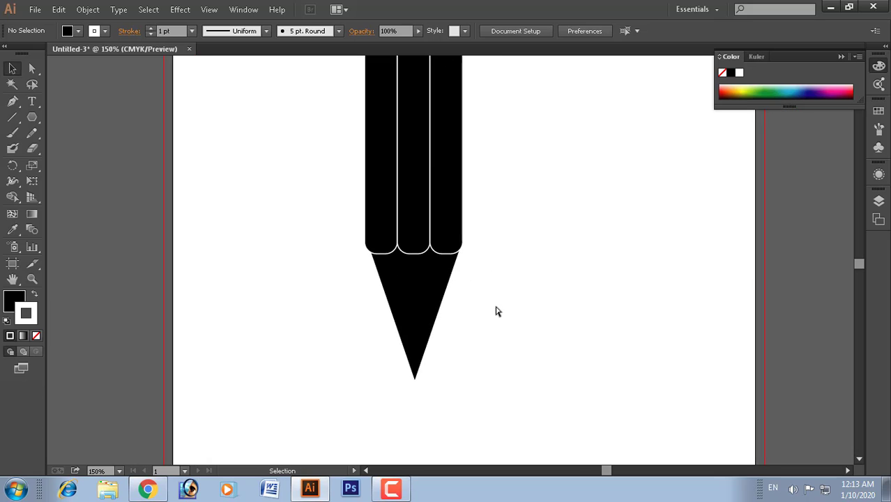
Draw a small circle to the right of the pencil tip and fill it with a light brown swatch
{"action": "key", "text": "ctrl+minus"}
{"action": "key", "text": "ctrl+minus"}
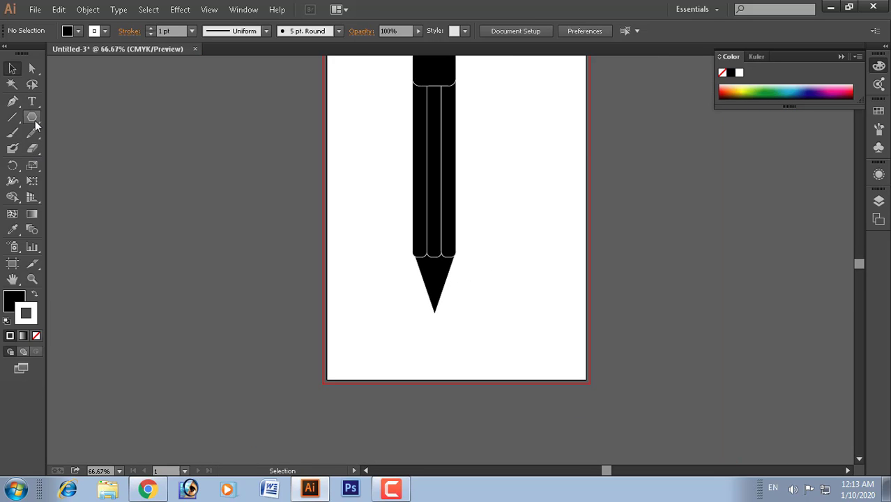
{"action": "left_click_drag", "start_coordinate": [32, 117], "coordinate": [77, 148]}
{"action": "left_click_drag", "start_coordinate": [497, 299], "coordinate": [528, 332]}
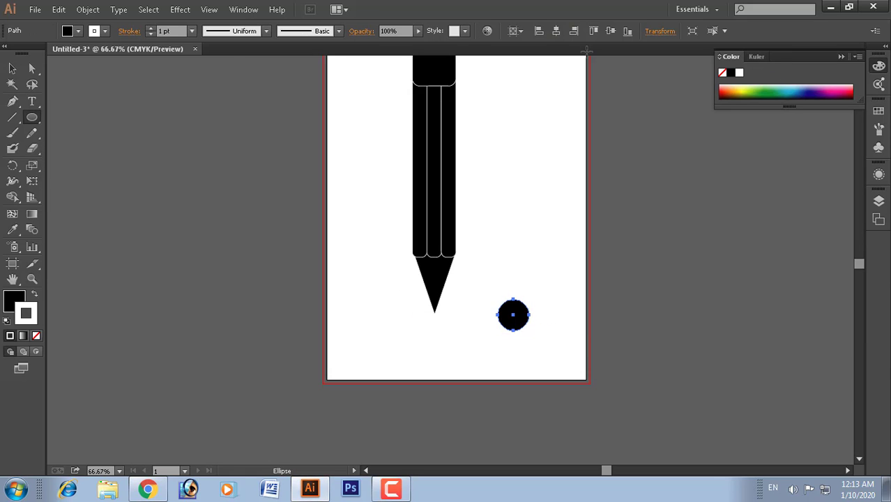
{"action": "left_click", "coordinate": [78, 30]}
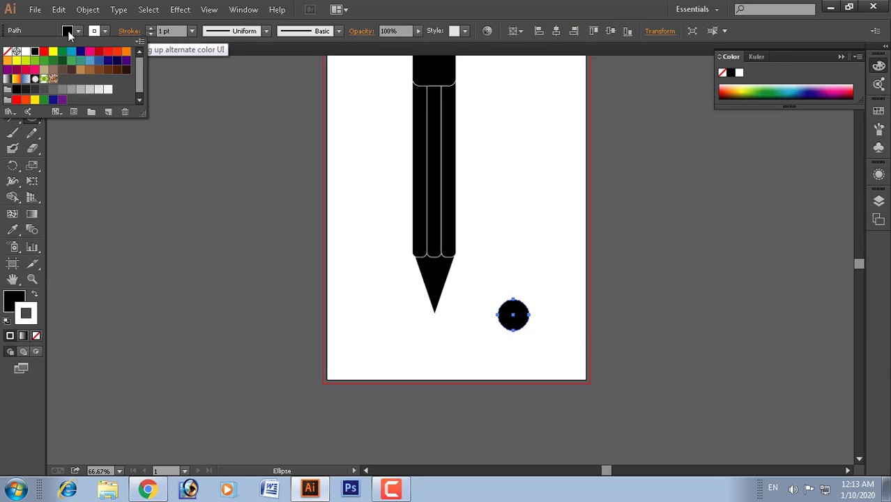
{"action": "left_click", "coordinate": [80, 70]}
{"action": "left_click", "coordinate": [99, 213]}
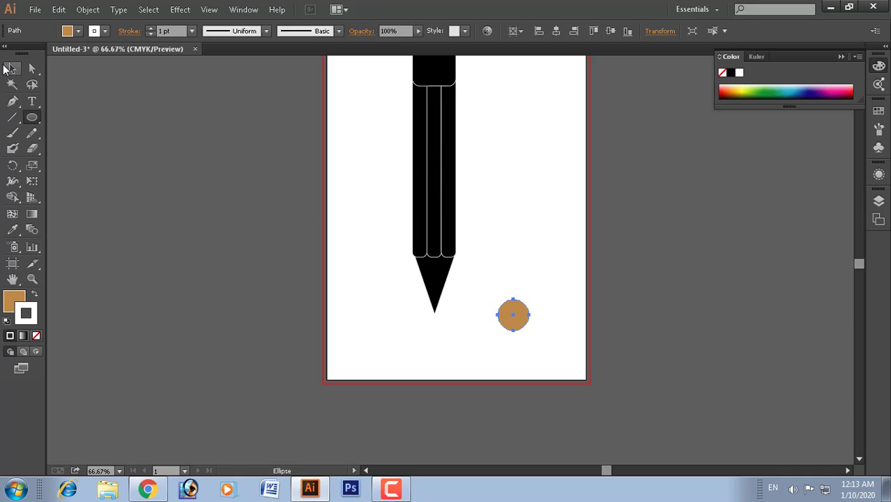
Move the brown circle onto the triangle's point so that it covers the pencil tip
{"action": "left_click", "coordinate": [12, 68]}
{"action": "key", "text": "ctrl+space"}
{"action": "left_click_drag", "start_coordinate": [469, 260], "coordinate": [541, 370]}
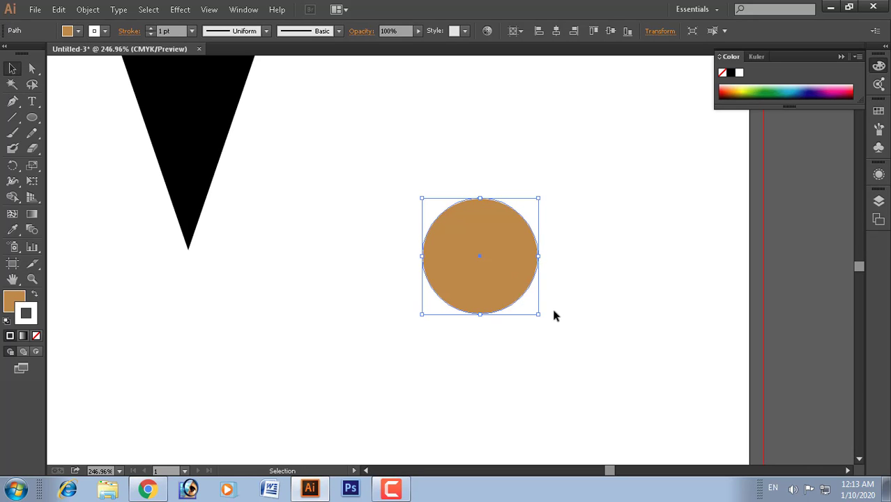
{"action": "left_click_drag", "start_coordinate": [496, 275], "coordinate": [201, 238]}
{"action": "left_click", "coordinate": [312, 242]}
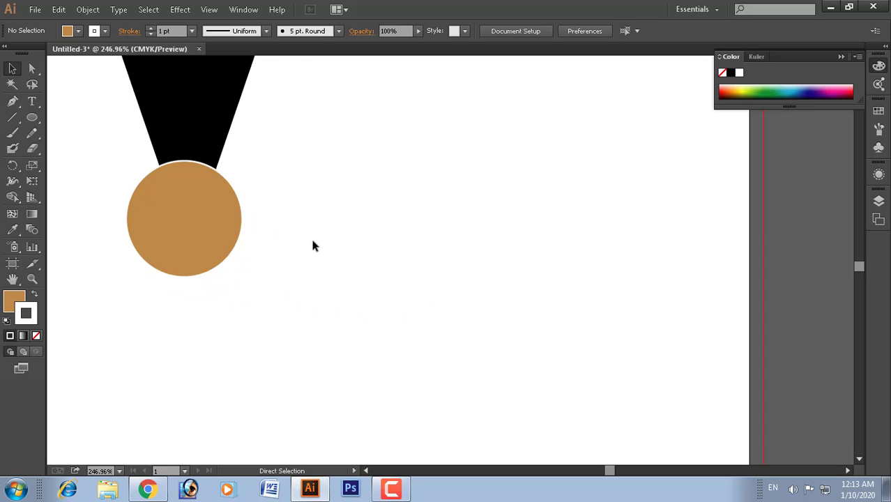
Copy the black tip triangle, paste the copy directly in front of it, and clear the selection
{"action": "key", "text": "ctrl+1"}
{"action": "left_click", "coordinate": [343, 213]}
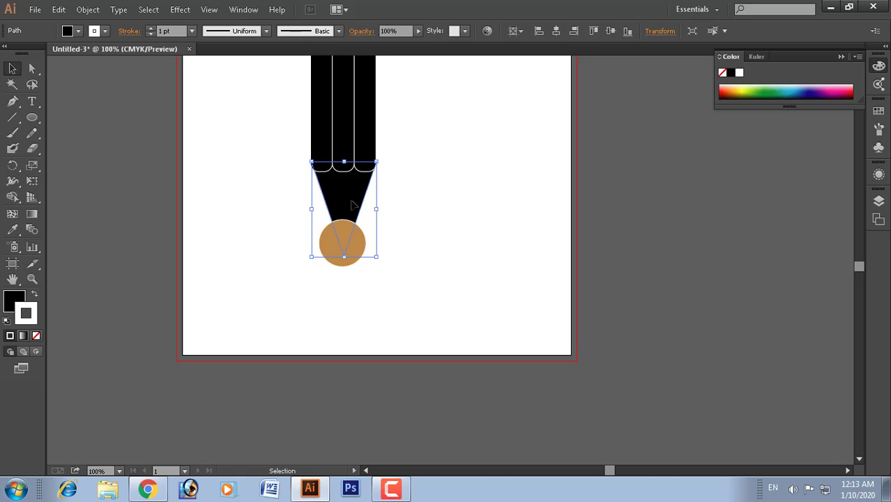
{"action": "left_click", "coordinate": [59, 10]}
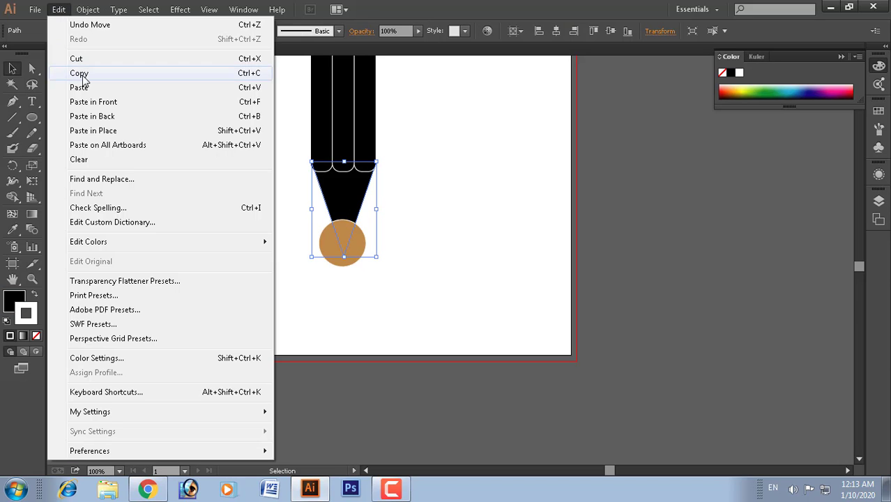
{"action": "left_click", "coordinate": [77, 70]}
{"action": "left_click", "coordinate": [59, 10]}
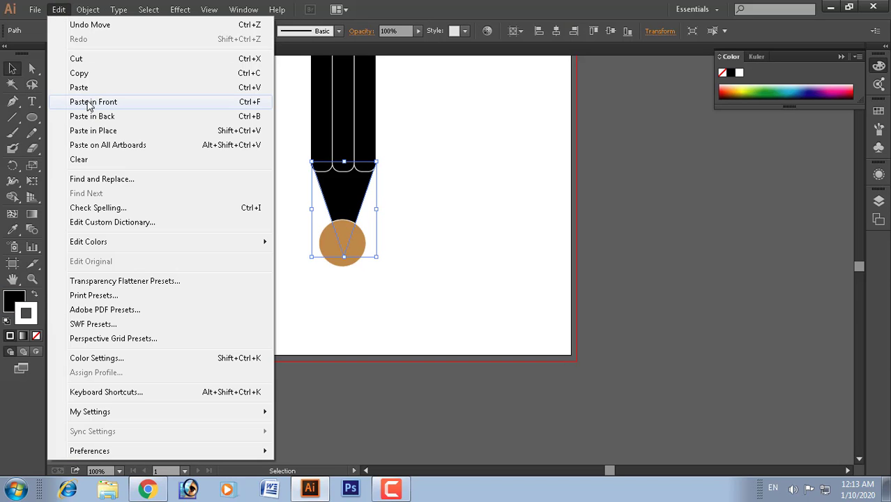
{"action": "left_click", "coordinate": [89, 105]}
{"action": "left_click", "coordinate": [385, 241]}
Intersect the front triangle copy with the brown circle using Pathfinder, leaving only a brown pencil point
{"action": "left_click", "coordinate": [347, 201]}
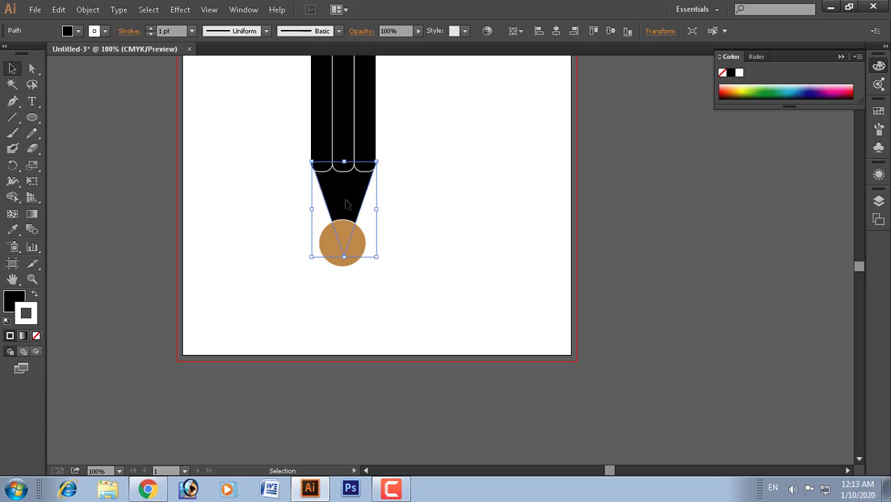
{"action": "left_click", "coordinate": [356, 263], "text": "shift"}
{"action": "left_click", "coordinate": [245, 10]}
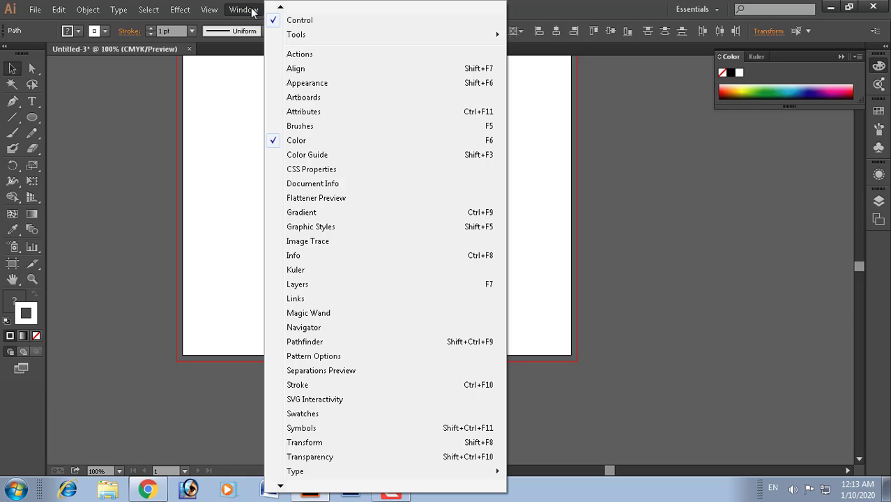
{"action": "left_click", "coordinate": [290, 342]}
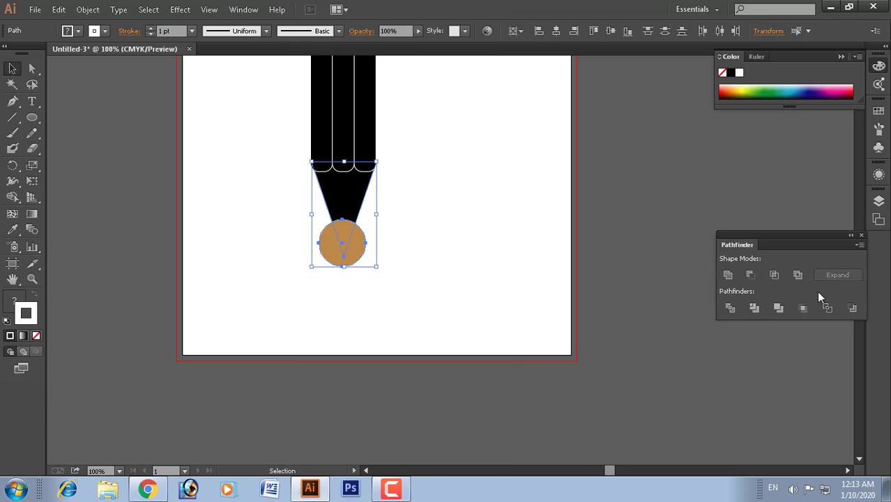
{"action": "left_click", "coordinate": [774, 276]}
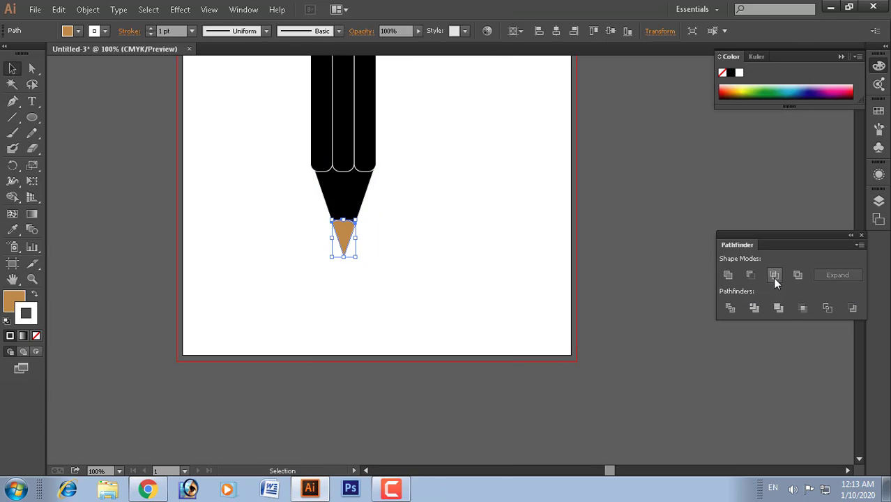
{"action": "left_click", "coordinate": [452, 236]}
Examine the pencil up close, including how the three bars meet the eraser block, and view it whole again
{"action": "key", "text": "ctrl+minus"}
{"action": "key", "text": "ctrl+minus"}
{"action": "key", "text": "ctrl+minus"}
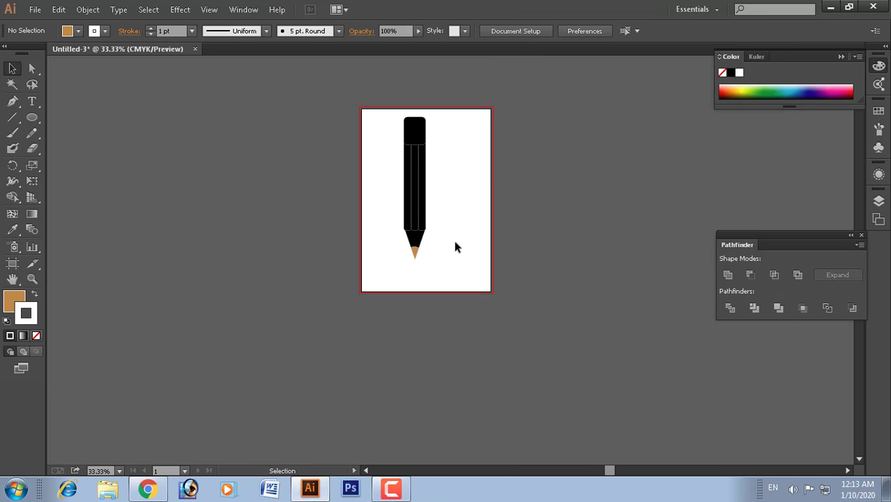
{"action": "left_click_drag", "start_coordinate": [398, 120], "coordinate": [454, 228]}
{"action": "scroll", "coordinate": [455, 225], "scroll_direction": "up", "scroll_amount": 5}
{"action": "scroll", "coordinate": [422, 200], "scroll_direction": "down", "scroll_amount": 3}
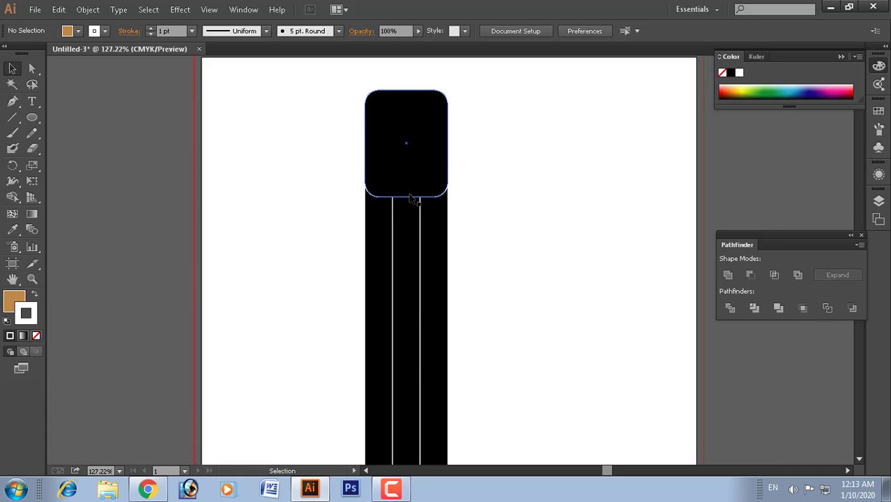
{"action": "mouse_move", "coordinate": [340, 77]}
{"action": "left_mouse_down"}
{"action": "mouse_move", "coordinate": [453, 390]}
{"action": "mouse_move", "coordinate": [327, 152]}
{"action": "left_mouse_up"}
{"action": "scroll", "coordinate": [529, 372], "scroll_direction": "down", "scroll_amount": 6}
{"action": "left_click", "coordinate": [476, 409]}
{"action": "scroll", "coordinate": [495, 265], "scroll_direction": "up", "scroll_amount": 6}
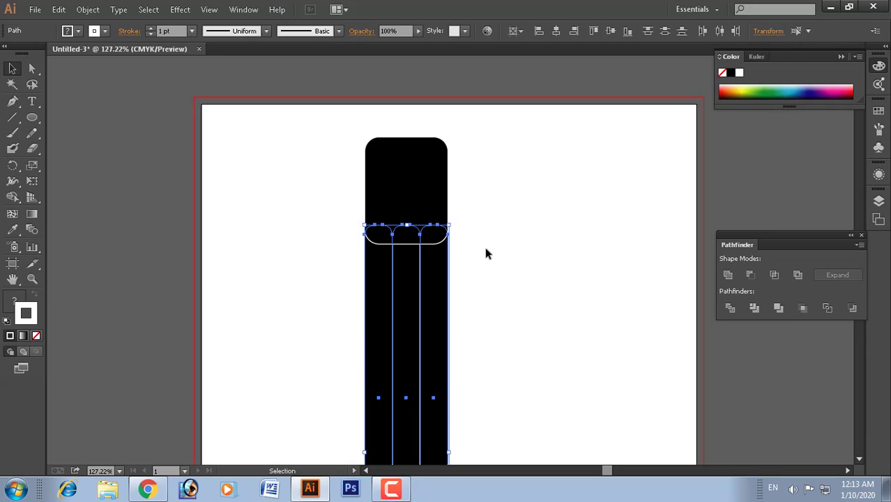
{"action": "left_click", "coordinate": [483, 245]}
{"action": "key", "text": "ctrl+minus"}
{"action": "key", "text": "ctrl+minus"}
{"action": "scroll", "coordinate": [382, 198], "scroll_direction": "down", "scroll_amount": 1}
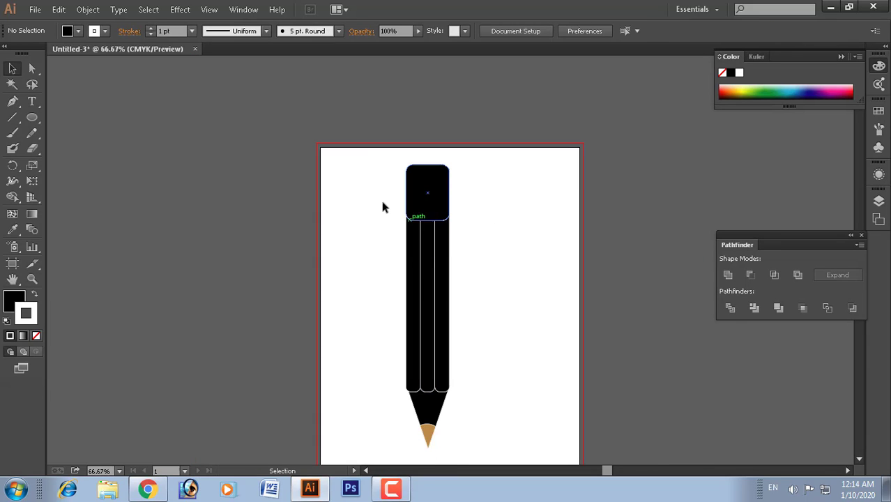
Select the whole pencil and convert its strokes to outlined shapes with Outline Stroke
{"action": "mouse_move", "coordinate": [375, 156]}
{"action": "left_mouse_down"}
{"action": "mouse_move", "coordinate": [506, 432]}
{"action": "mouse_move", "coordinate": [486, 442]}
{"action": "left_mouse_up"}
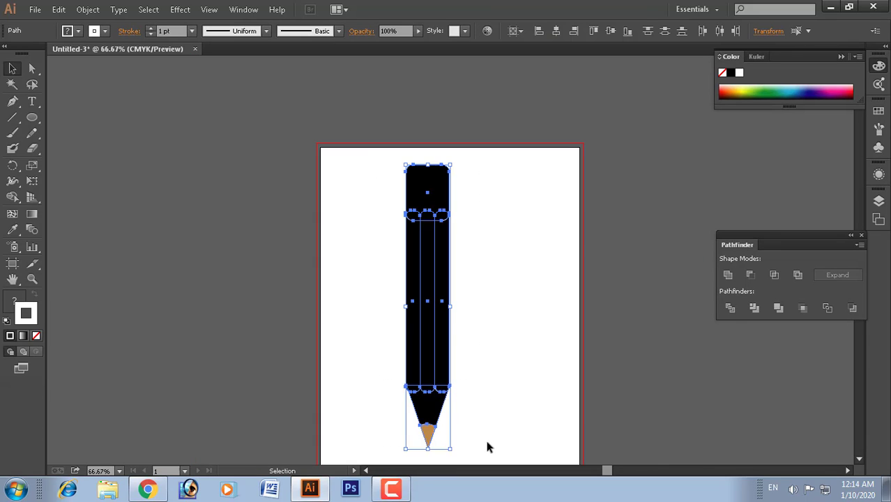
{"action": "left_click", "coordinate": [88, 9]}
{"action": "mouse_move", "coordinate": [108, 281]}
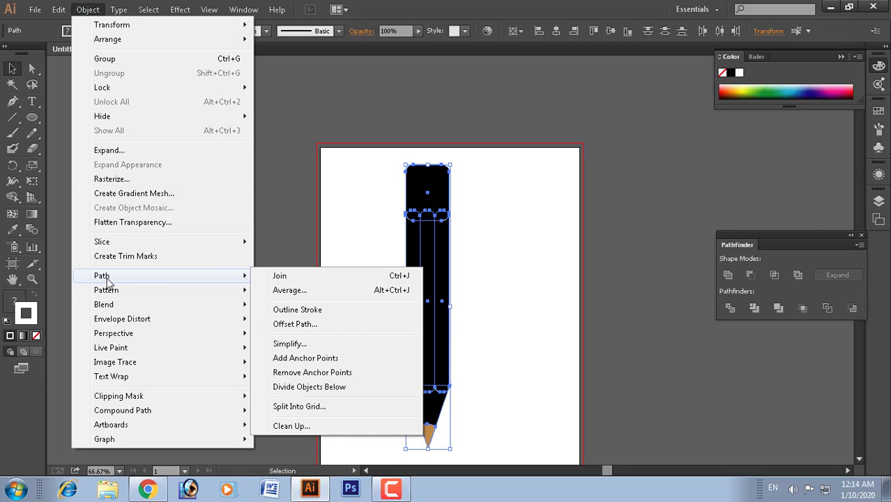
{"action": "left_click", "coordinate": [297, 309]}
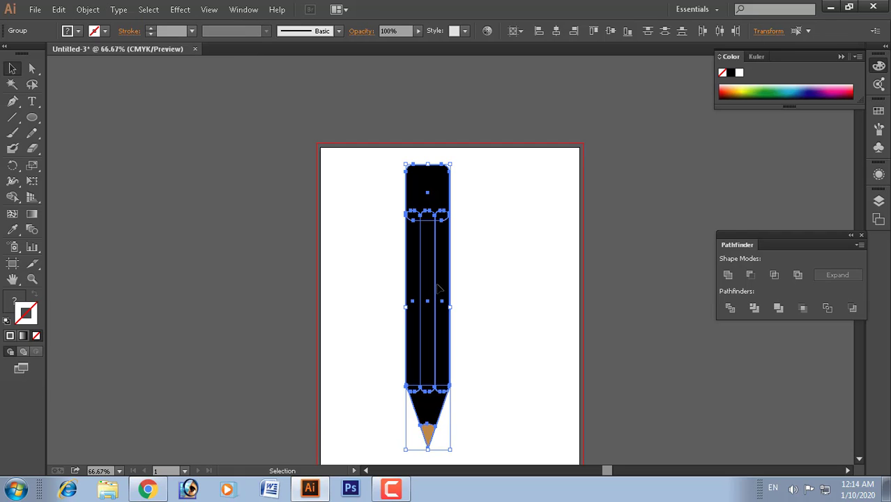
Apply a white 5 pt stroke to the selected pencil
{"action": "left_click", "coordinate": [29, 312]}
{"action": "left_click", "coordinate": [96, 32]}
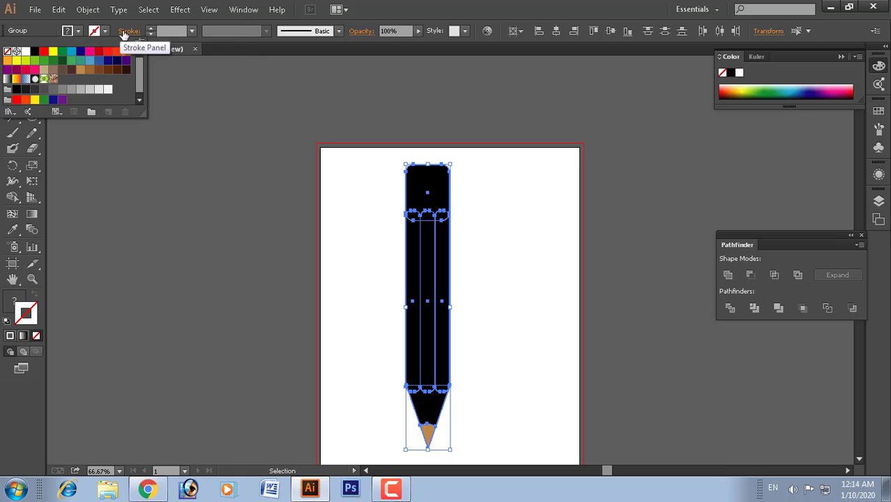
{"action": "left_click", "coordinate": [95, 31]}
{"action": "left_click", "coordinate": [95, 32]}
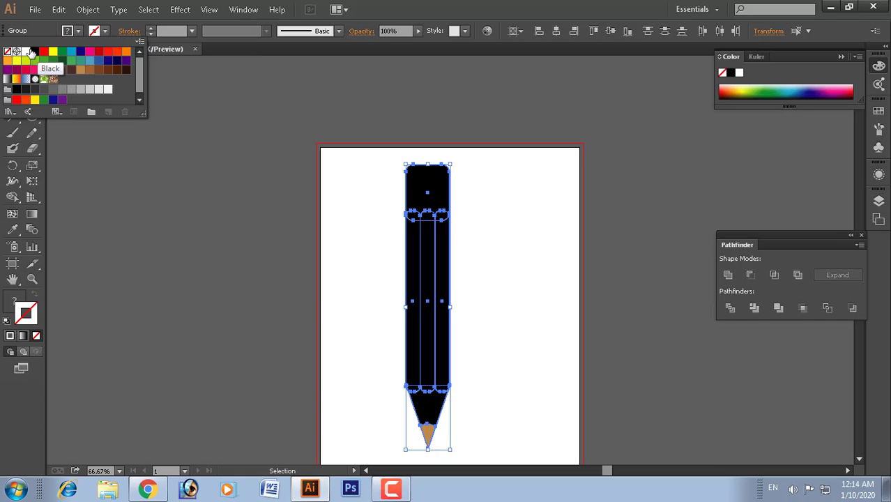
{"action": "left_click", "coordinate": [32, 52]}
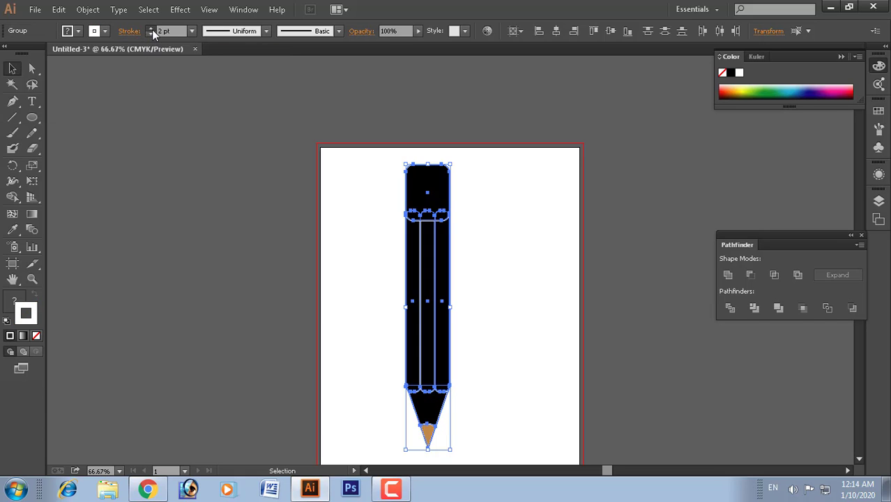
{"action": "left_click", "coordinate": [150, 28]}
{"action": "left_click", "coordinate": [151, 28]}
{"action": "left_click", "coordinate": [151, 28]}
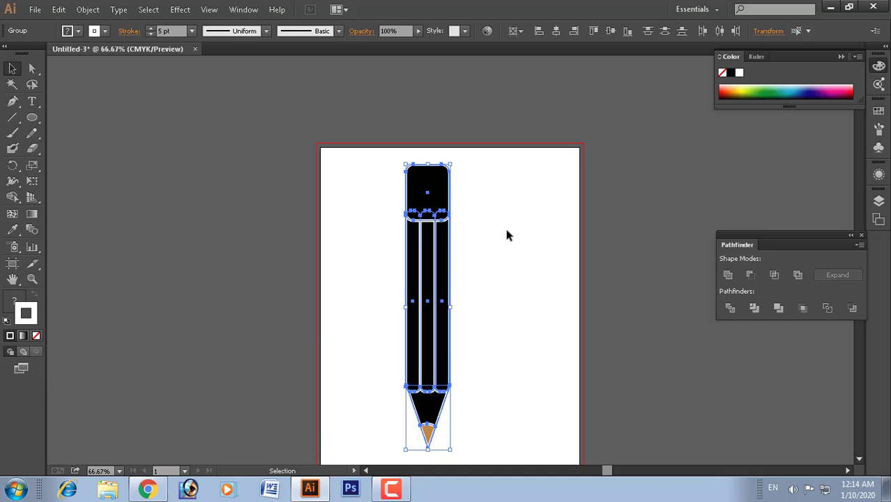
Merge all the pencil's parts, including the brown point, using Pathfinder, and deselect them
{"action": "left_click_drag", "start_coordinate": [385, 171], "coordinate": [418, 259]}
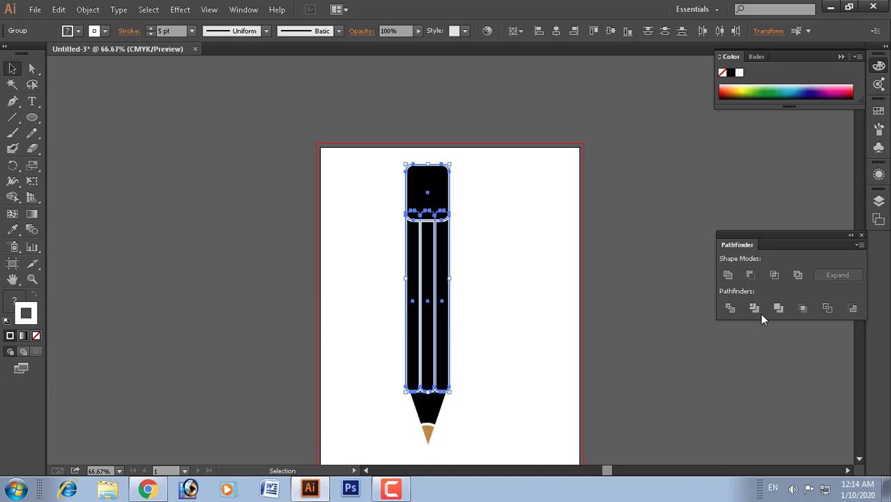
{"action": "left_click", "coordinate": [509, 255]}
{"action": "mouse_move", "coordinate": [387, 157]}
{"action": "left_mouse_down"}
{"action": "mouse_move", "coordinate": [469, 465]}
{"action": "mouse_move", "coordinate": [481, 443]}
{"action": "left_mouse_up"}
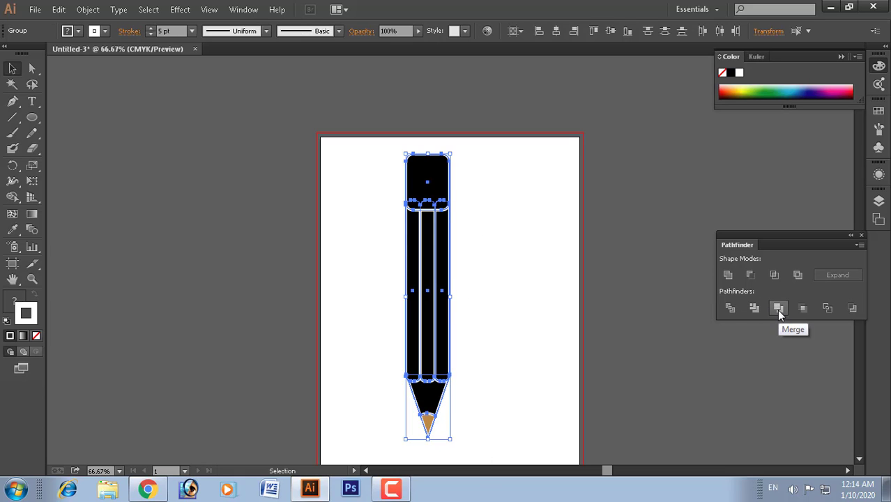
{"action": "left_click", "coordinate": [777, 308]}
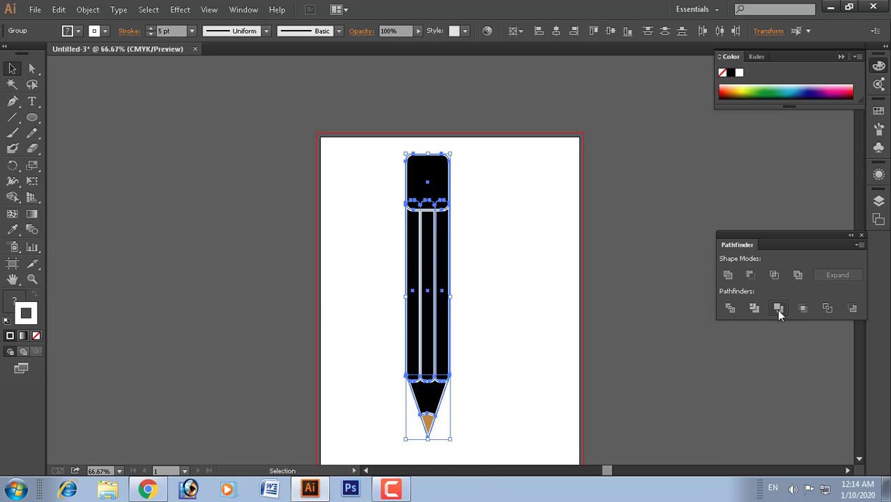
{"action": "left_click", "coordinate": [526, 321]}
Select the pencil's white outline pieces with the Magic Wand and delete them
{"action": "key", "text": "ctrl+space"}
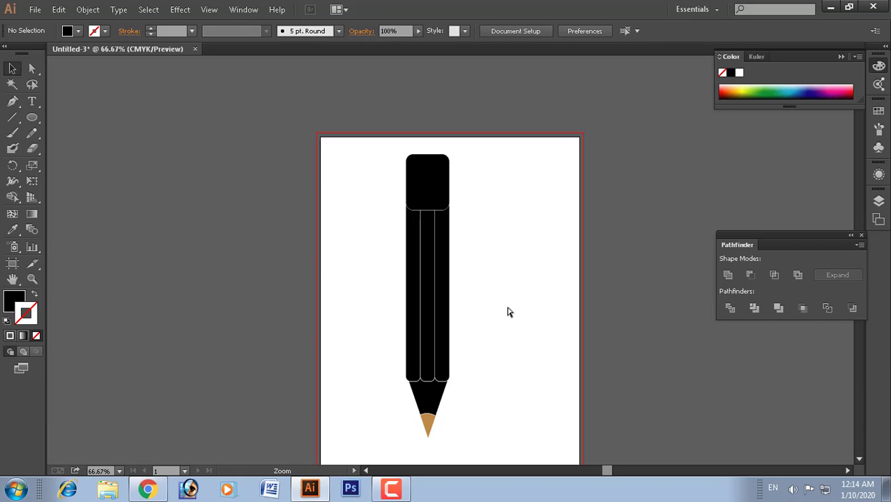
{"action": "left_click_drag", "start_coordinate": [380, 185], "coordinate": [465, 363]}
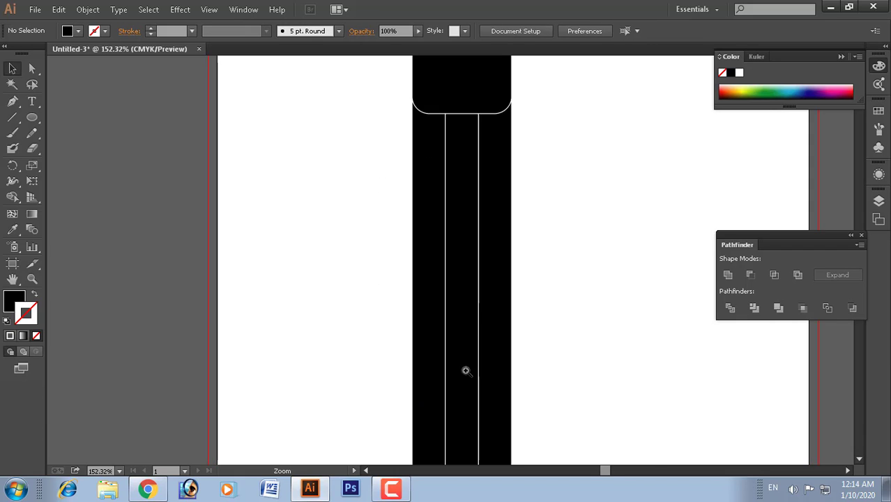
{"action": "scroll", "coordinate": [486, 353], "scroll_direction": "left", "scroll_amount": 1}
{"action": "key", "text": "ctrl+0"}
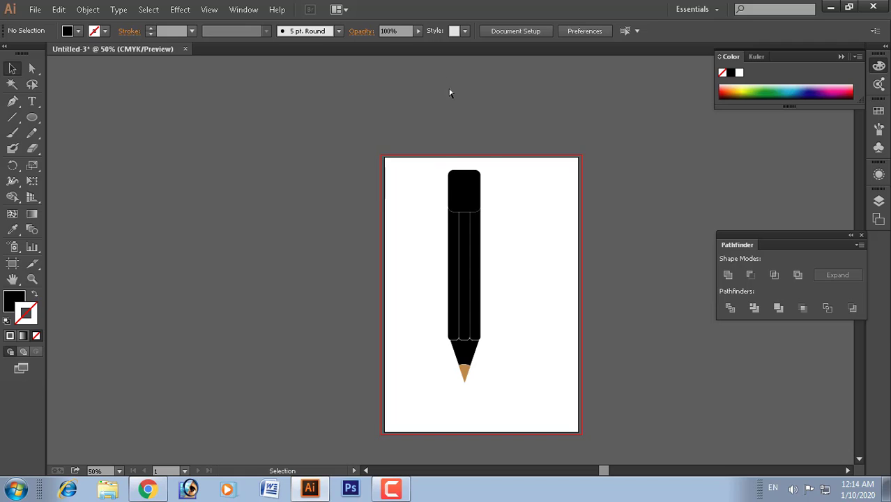
{"action": "key", "text": "ctrl+space"}
{"action": "left_click_drag", "start_coordinate": [441, 161], "coordinate": [488, 285]}
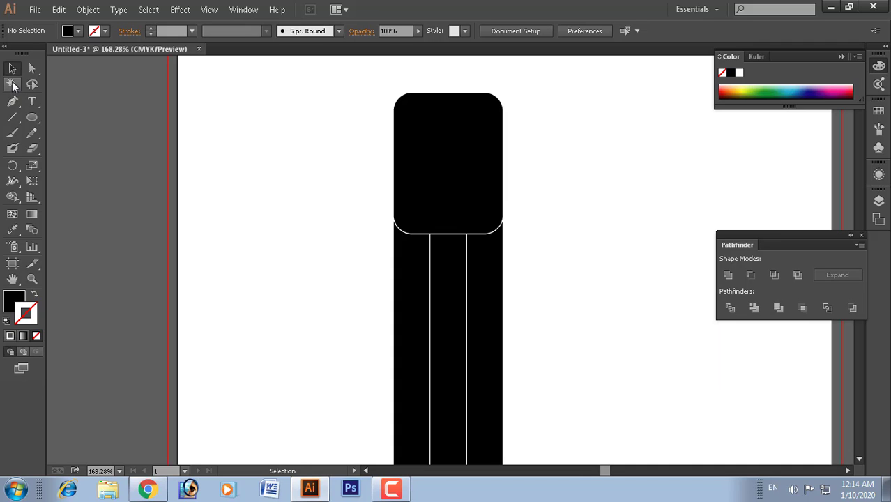
{"action": "key", "text": "ctrl+a"}
{"action": "left_click", "coordinate": [12, 84]}
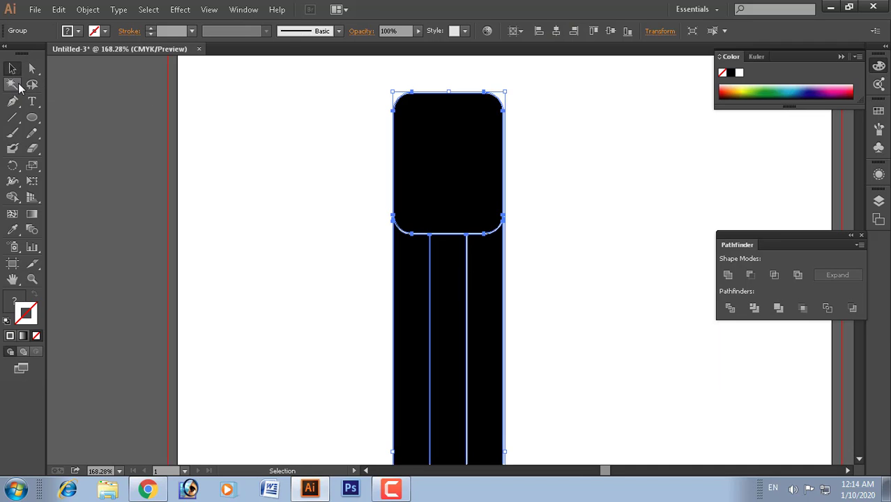
{"action": "left_click", "coordinate": [467, 91]}
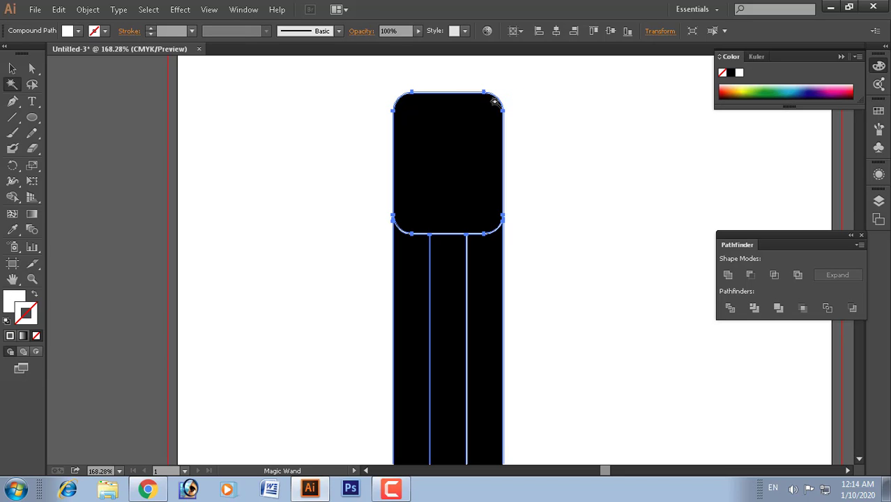
{"action": "left_click", "coordinate": [494, 102]}
{"action": "scroll", "coordinate": [580, 191], "scroll_direction": "right", "scroll_amount": 1}
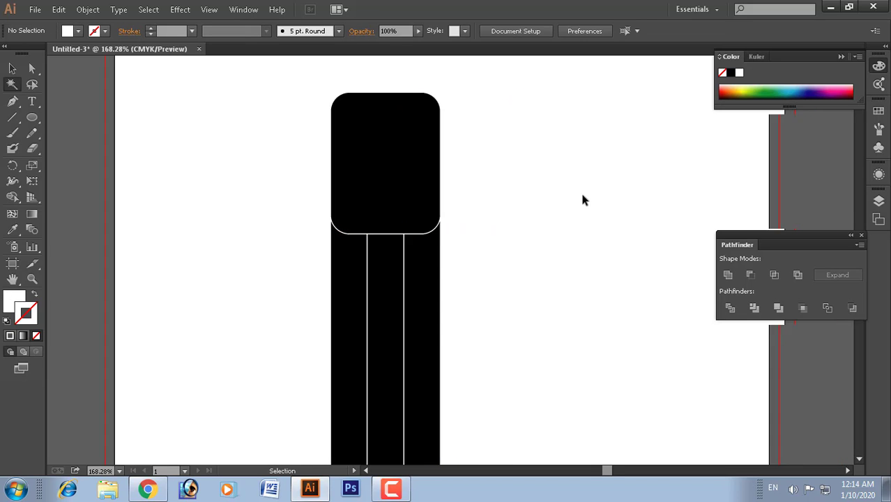
Select the whole pencil and set its height to 15 in through the Transform settings
{"action": "key", "text": "ctrl+minus"}
{"action": "key", "text": "ctrl+minus"}
{"action": "key", "text": "ctrl+minus"}
{"action": "scroll", "coordinate": [589, 204], "scroll_direction": "down", "scroll_amount": 1}
{"action": "scroll", "coordinate": [588, 205], "scroll_direction": "down", "scroll_amount": 1}
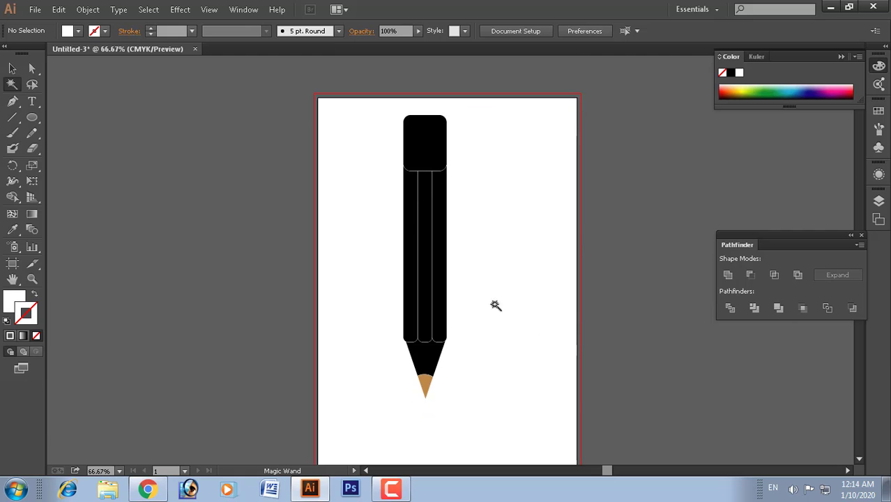
{"action": "left_click", "coordinate": [11, 68]}
{"action": "left_click_drag", "start_coordinate": [352, 124], "coordinate": [470, 331]}
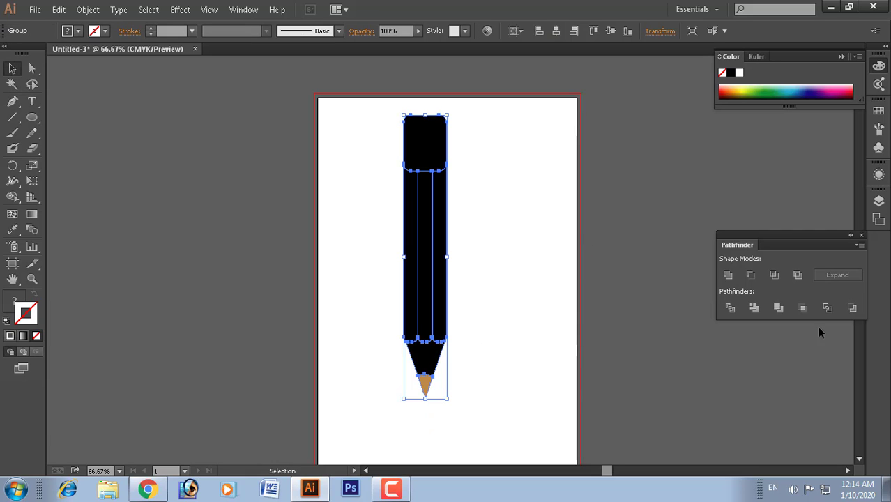
{"action": "left_click", "coordinate": [243, 9]}
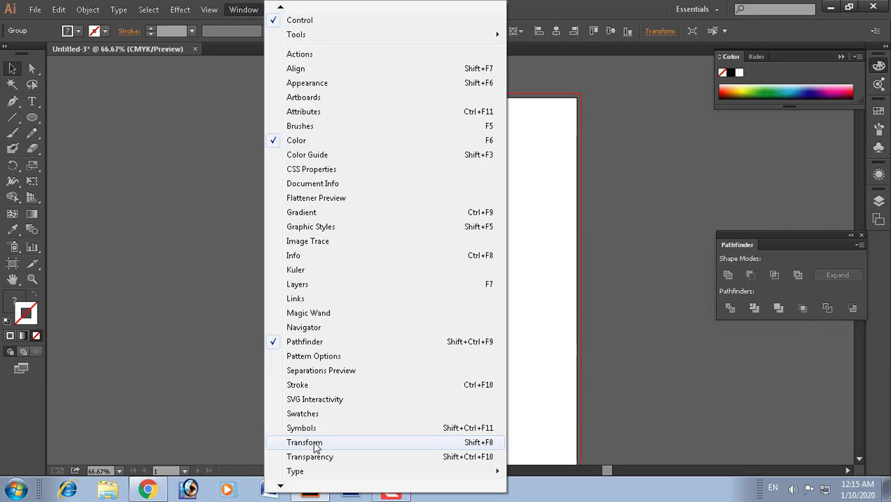
{"action": "left_click", "coordinate": [304, 442]}
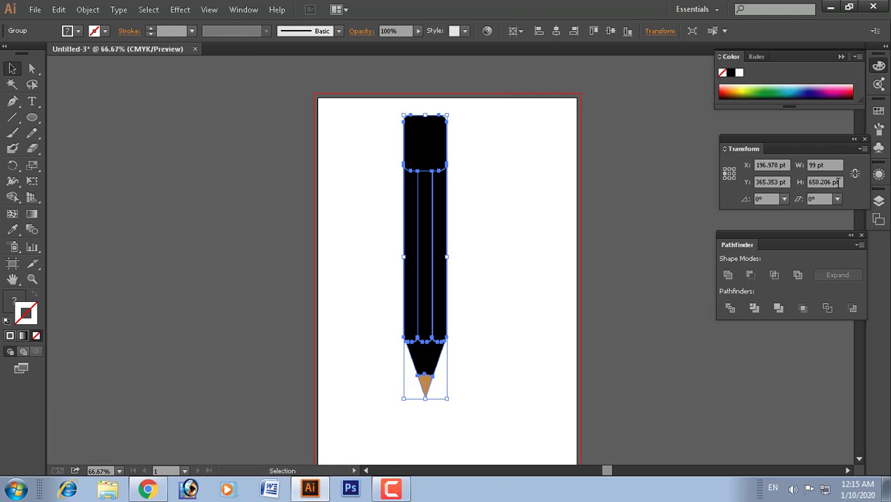
{"action": "left_click", "coordinate": [842, 184]}
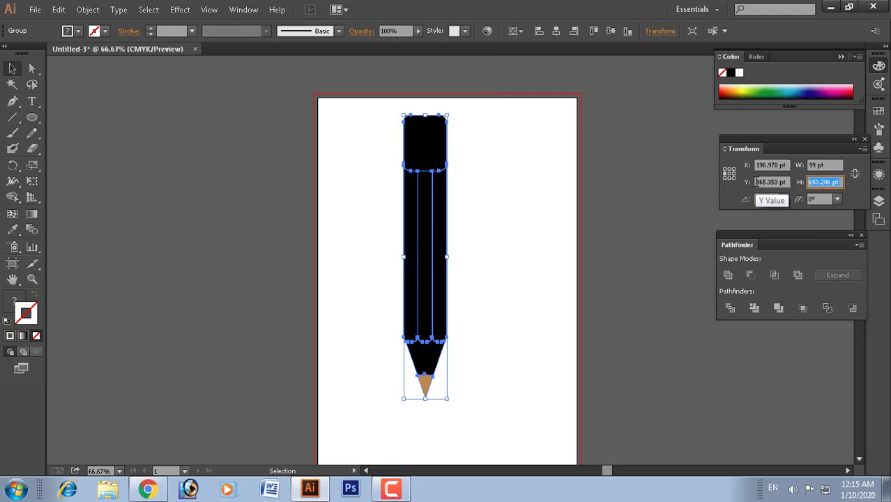
{"action": "type", "text": "150"}
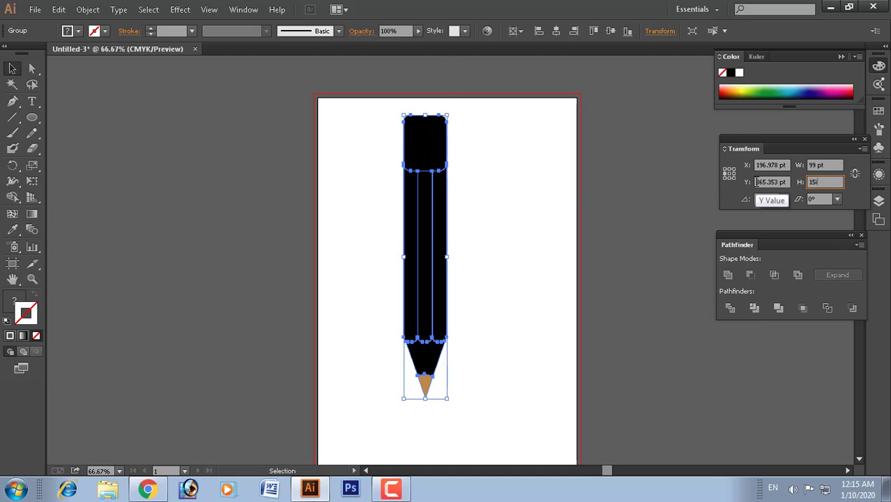
{"action": "type", "text": "0"}
{"action": "key", "text": "Return"}
{"action": "key", "text": "ctrl+minus"}
{"action": "key", "text": "ctrl+minus"}
{"action": "key", "text": "ctrl+minus"}
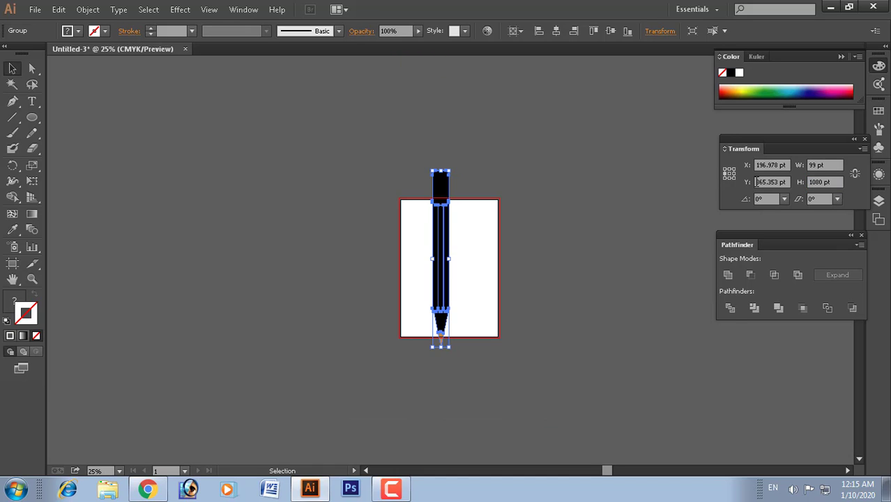
Scale the pencil down proportionally about its centre to about 77 pt wide and 836 pt tall
{"action": "left_click", "coordinate": [424, 181]}
{"action": "mouse_move", "coordinate": [424, 181]}
{"action": "left_mouse_down"}
{"action": "mouse_move", "coordinate": [466, 325]}
{"action": "mouse_move", "coordinate": [459, 344]}
{"action": "mouse_move", "coordinate": [443, 340]}
{"action": "mouse_move", "coordinate": [448, 327]}
{"action": "left_mouse_up"}
{"action": "scroll", "coordinate": [482, 291], "scroll_direction": "up", "scroll_amount": 1}
Nudge the pencil straight down until it sits between the artboard's upper and lower edges
{"action": "key", "text": "Down"}
{"action": "key", "text": "Down"}
{"action": "key", "text": "Down"}
{"action": "key", "text": "Down"}
{"action": "key", "text": "Down"}
{"action": "key", "text": "Down"}
{"action": "key", "text": "Down"}
{"action": "key", "text": "Down"}
{"action": "key", "text": "Down"}
{"action": "key", "text": "Down"}
{"action": "key", "text": "Down"}
{"action": "key", "text": "Down"}
{"action": "key", "text": "Down"}
{"action": "key", "text": "Down"}
{"action": "key", "text": "Down"}
{"action": "key", "text": "Down"}
{"action": "key", "text": "Down"}
{"action": "key", "text": "Down"}
{"action": "key", "text": "Down"}
{"action": "key", "text": "Down"}
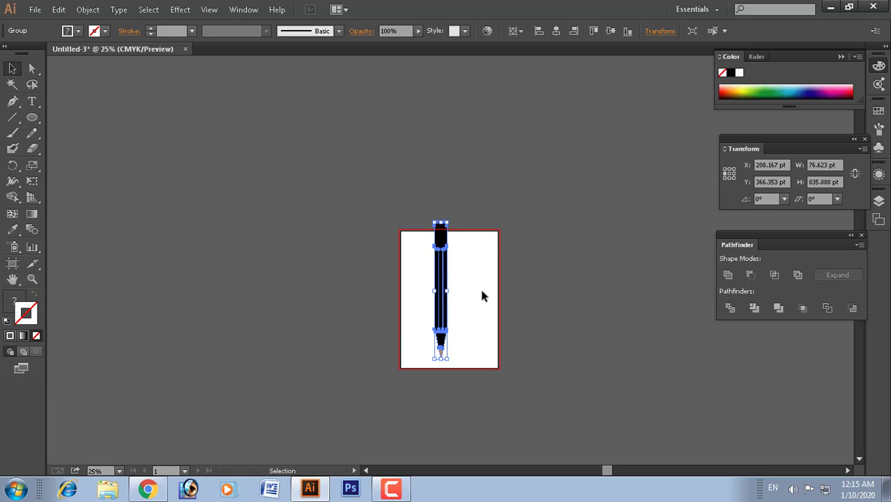
{"action": "key", "text": "Down"}
{"action": "key", "text": "Down"}
{"action": "key", "text": "Down"}
{"action": "key", "text": "Down"}
{"action": "key", "text": "Down"}
{"action": "key", "text": "Down"}
{"action": "key", "text": "Down"}
{"action": "key", "text": "Down"}
{"action": "key", "text": "Down"}
{"action": "key", "text": "Down"}
{"action": "key", "text": "Down"}
{"action": "key", "text": "Down"}
{"action": "key", "text": "Down"}
{"action": "key", "text": "Down"}
{"action": "key", "text": "Down"}
{"action": "key", "text": "Down"}
{"action": "key", "text": "Down"}
{"action": "key", "text": "Down"}
{"action": "key", "text": "Down"}
{"action": "key", "text": "Down"}
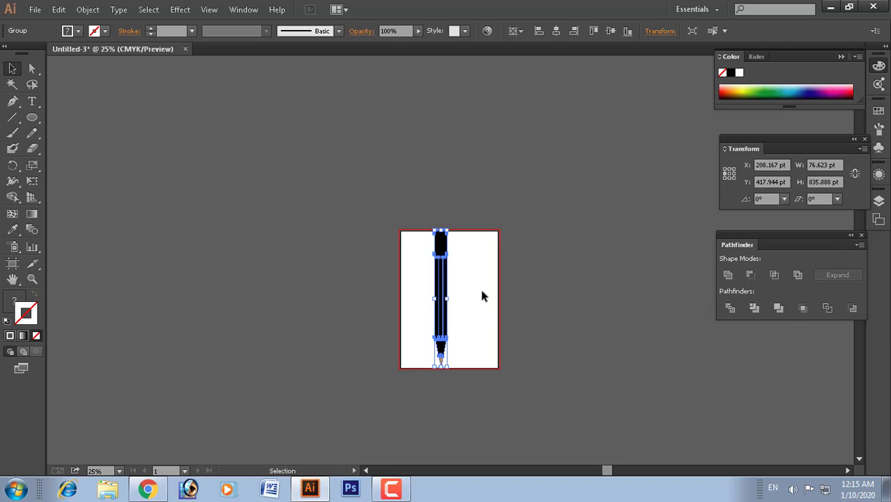
Scale the pencil down again proportionally about its centre to about 62 pt wide and 672 pt tall
{"action": "left_click", "coordinate": [458, 361]}
{"action": "left_click_drag", "start_coordinate": [379, 160], "coordinate": [480, 278]}
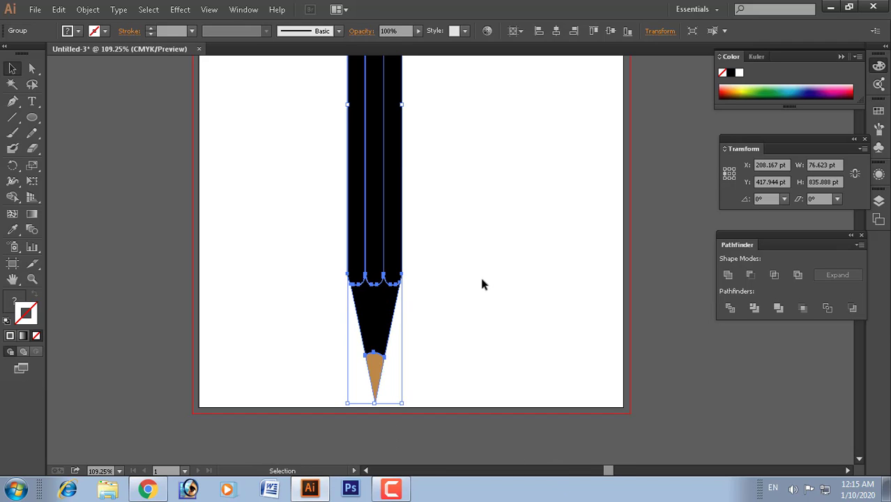
{"action": "scroll", "coordinate": [479, 274], "scroll_direction": "up", "scroll_amount": 10}
{"action": "scroll", "coordinate": [404, 224], "scroll_direction": "down", "scroll_amount": 7}
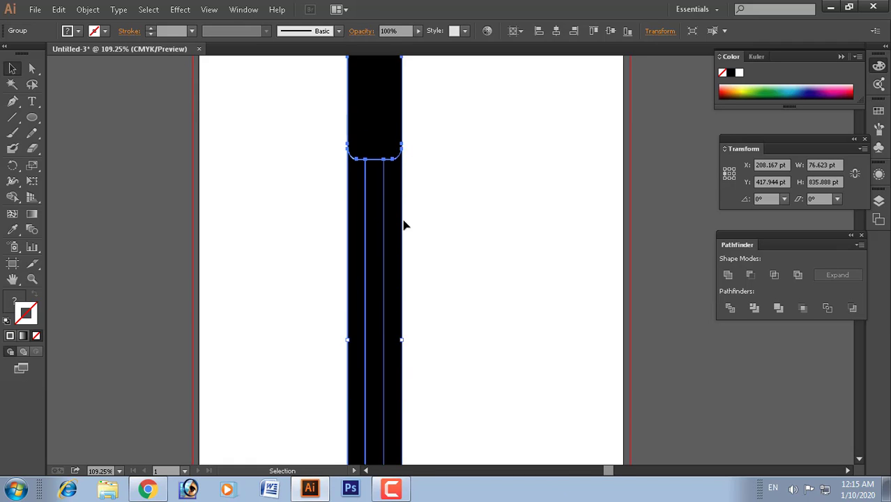
{"action": "key", "text": "ctrl+minus"}
{"action": "key", "text": "ctrl+minus"}
{"action": "scroll", "coordinate": [418, 284], "scroll_direction": "up", "scroll_amount": 2}
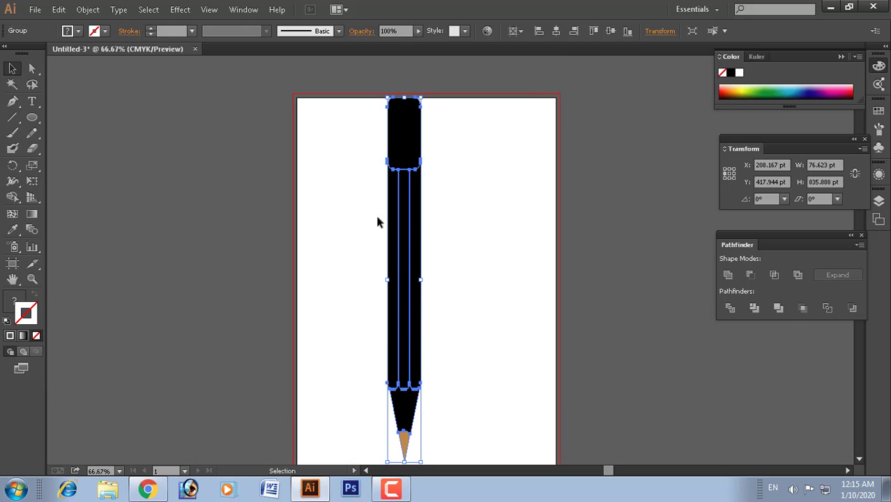
{"action": "left_click_drag", "start_coordinate": [387, 97], "coordinate": [391, 102]}
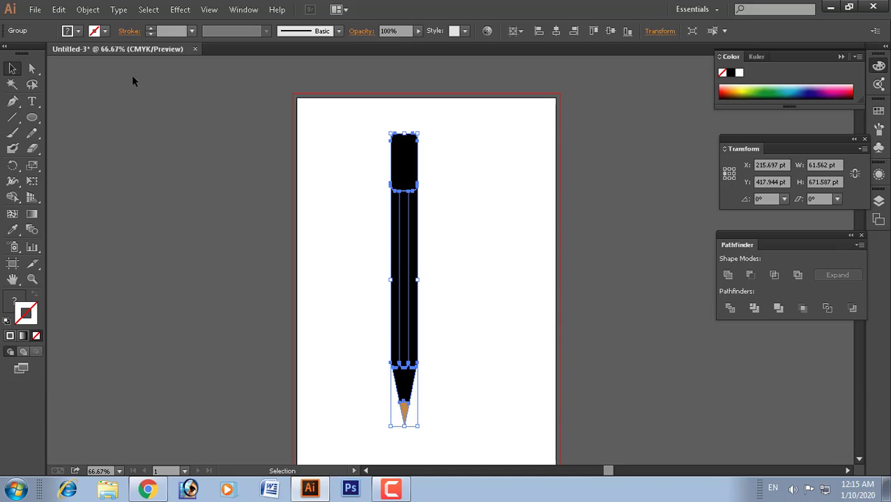
Apply a white 3 pt stroke to the whole pencil
{"action": "left_click", "coordinate": [103, 31]}
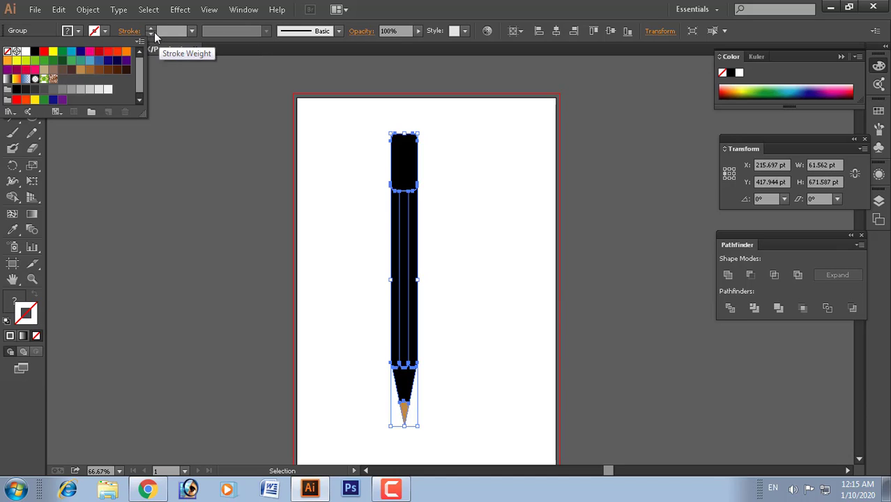
{"action": "left_click", "coordinate": [25, 52]}
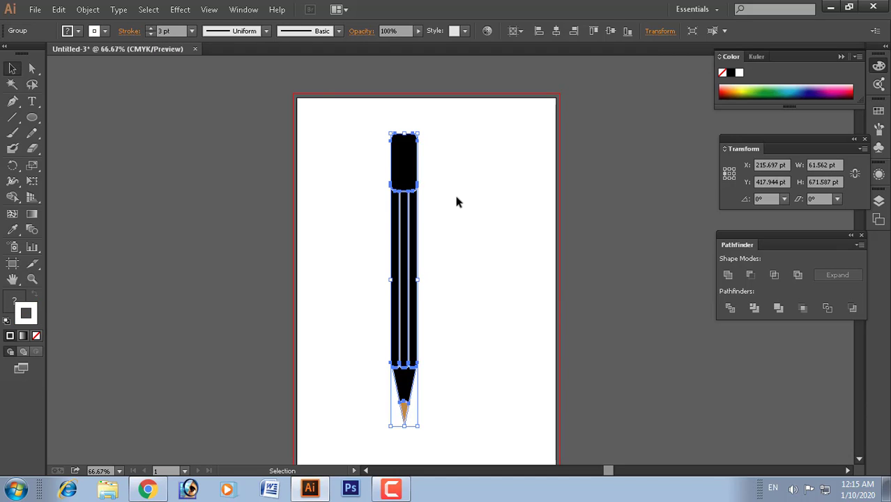
{"action": "left_click", "coordinate": [437, 265]}
{"action": "key", "text": "ctrl+1"}
{"action": "left_click", "coordinate": [439, 249]}
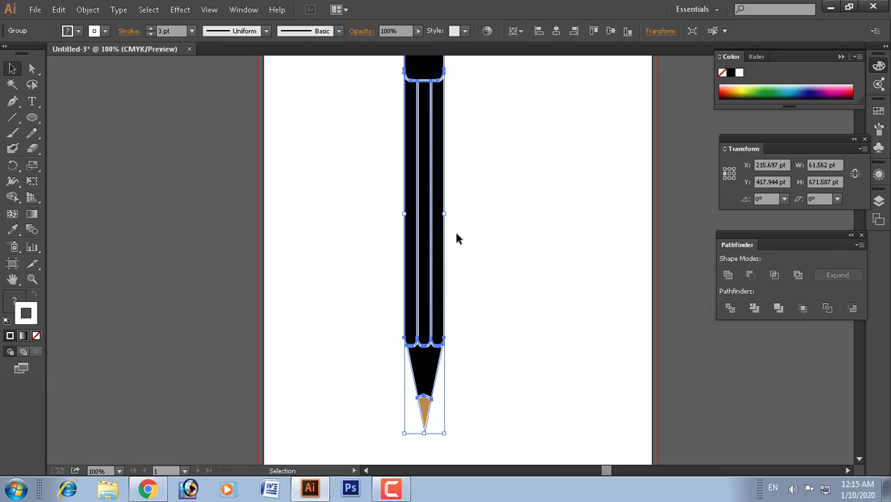
Ungroup the pencil's parts and deselect them
{"action": "right_click", "coordinate": [460, 217]}
{"action": "left_click", "coordinate": [513, 300]}
{"action": "left_click", "coordinate": [481, 237]}
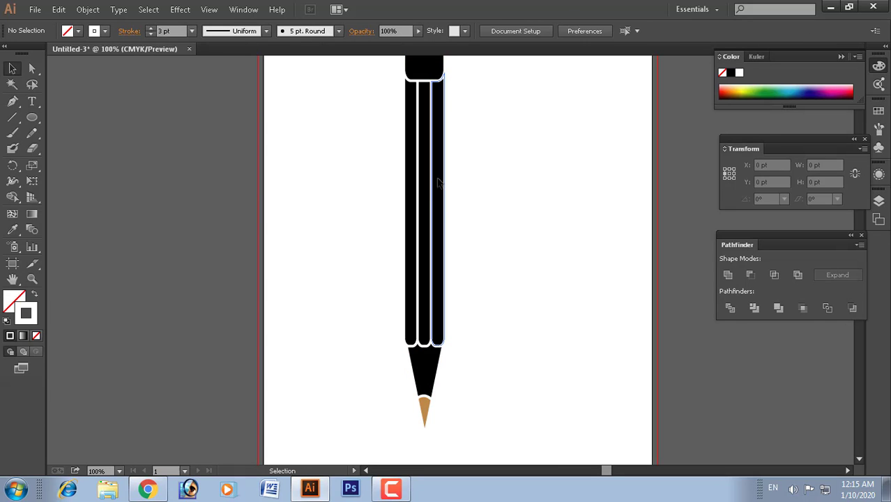
Fill the right stripe of the pencil's body with the yellow-orange gradient swatch
{"action": "left_click", "coordinate": [439, 183]}
{"action": "left_click", "coordinate": [69, 31]}
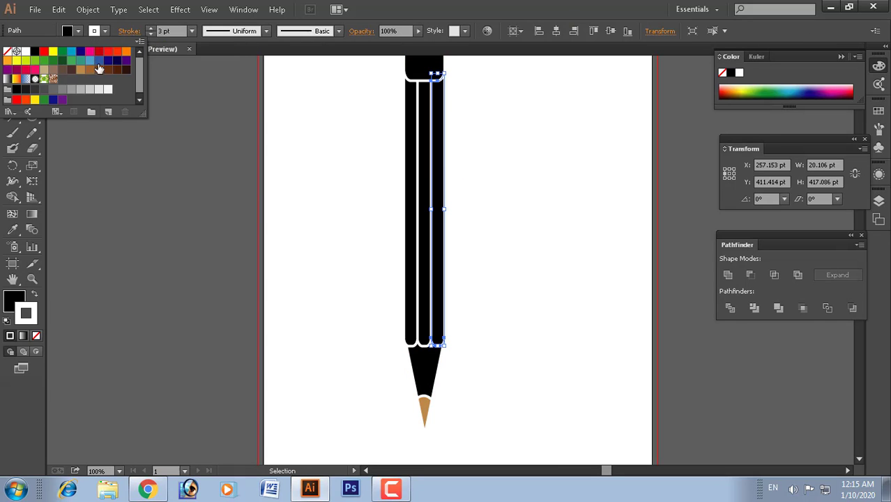
{"action": "left_click", "coordinate": [16, 79]}
Fill the middle stripe of the pencil's body with orange-red
{"action": "left_click", "coordinate": [423, 167]}
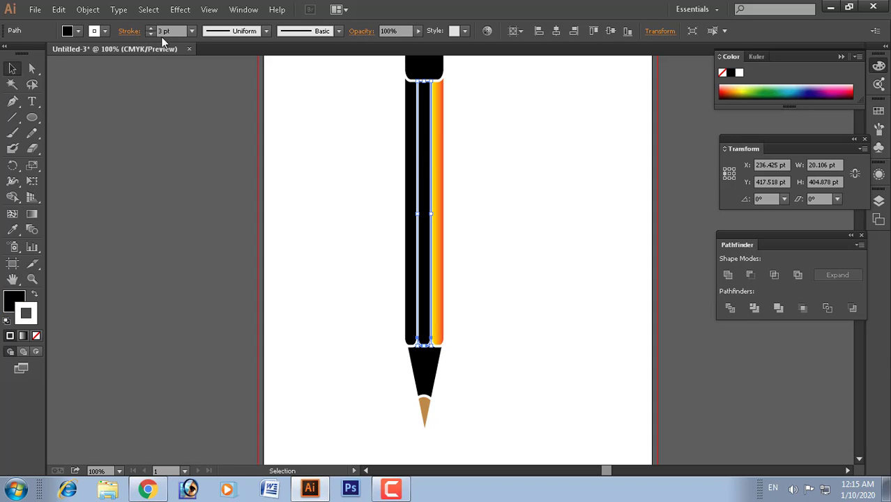
{"action": "left_click", "coordinate": [78, 31]}
{"action": "left_click", "coordinate": [116, 52]}
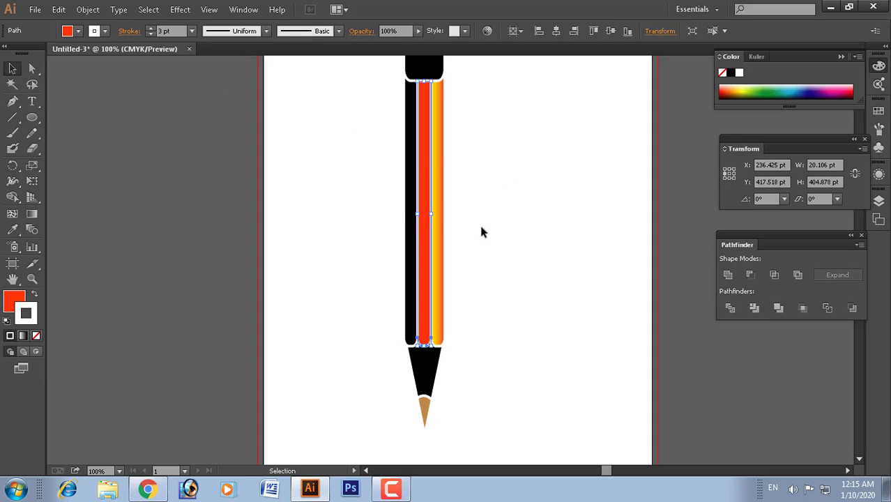
Try a purple fill on the middle stripe, return it to orange-red and deselect it
{"action": "left_click", "coordinate": [79, 31]}
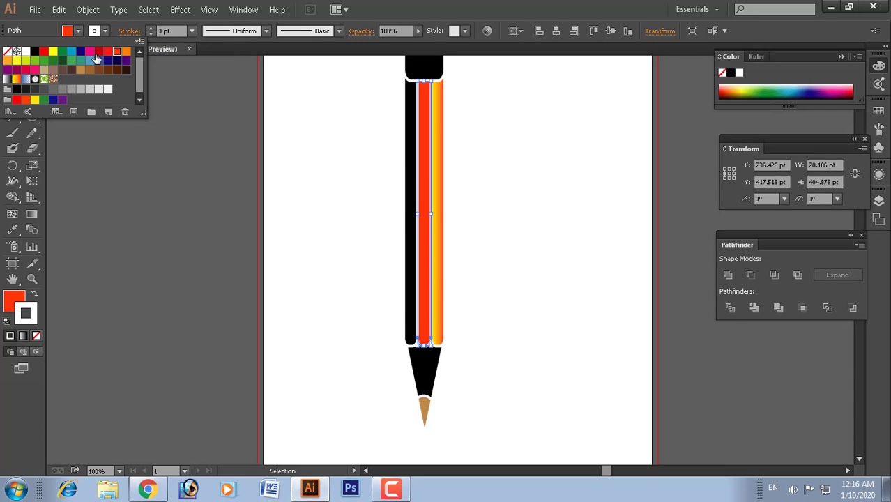
{"action": "left_click", "coordinate": [126, 61]}
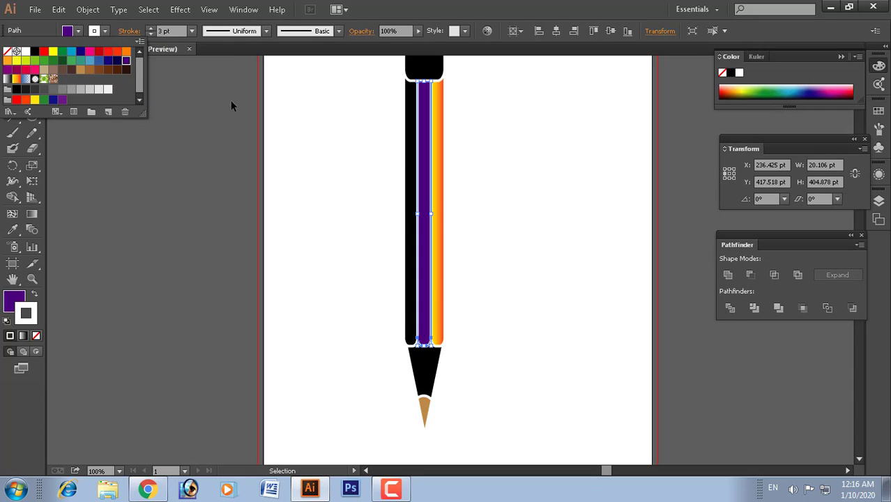
{"action": "left_click", "coordinate": [68, 32]}
{"action": "left_click", "coordinate": [118, 53]}
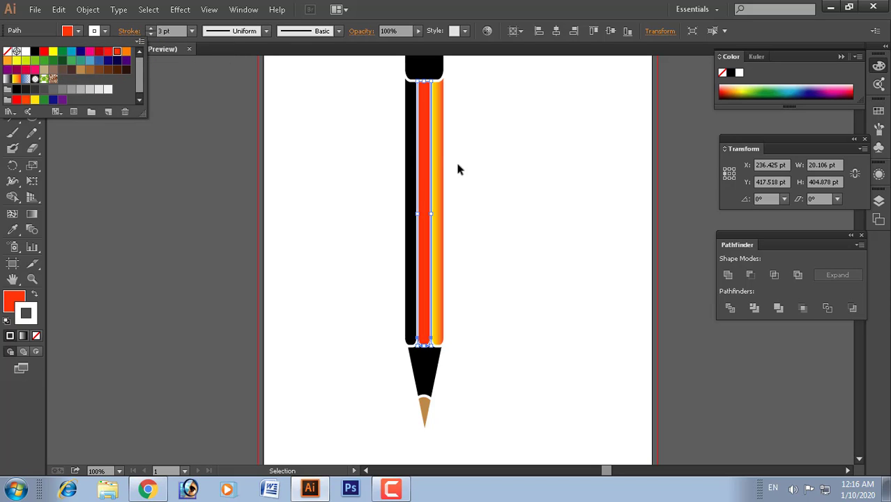
{"action": "left_click", "coordinate": [539, 179]}
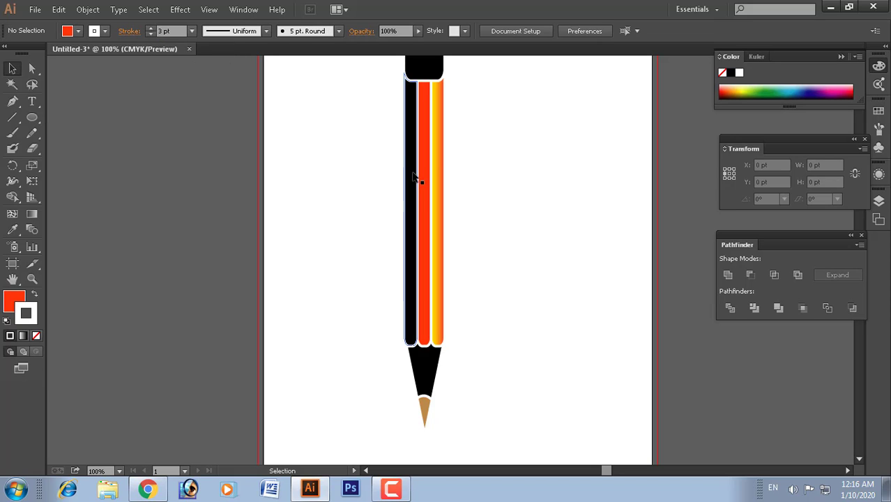
Fill the left stripe of the pencil's body with dark blue and deselect it
{"action": "left_click", "coordinate": [409, 176]}
{"action": "left_click", "coordinate": [69, 32]}
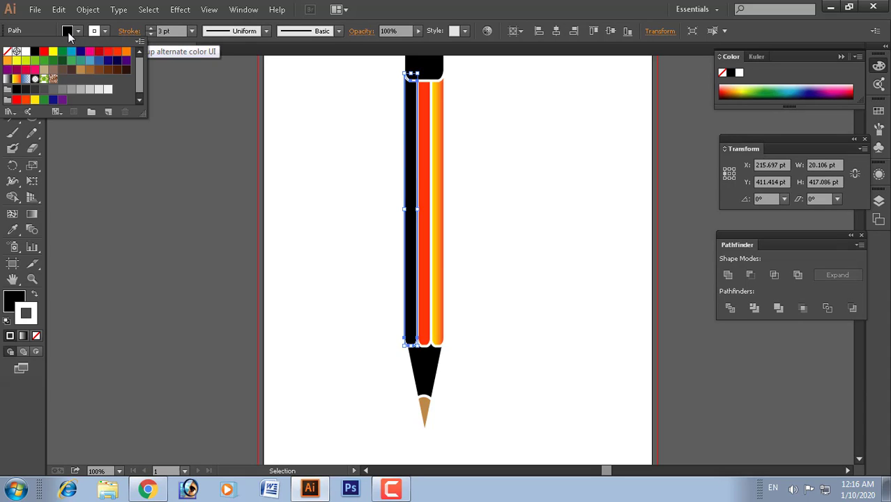
{"action": "left_click", "coordinate": [81, 53]}
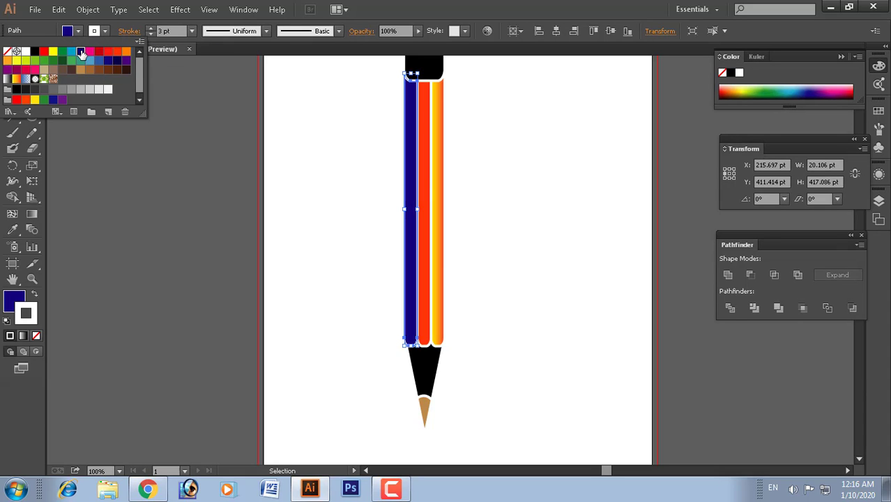
{"action": "left_click", "coordinate": [492, 217]}
{"action": "left_click", "coordinate": [494, 217]}
Select all parts of the coloured pencil and place a copy of it close to its right side
{"action": "key", "text": "ctrl+minus"}
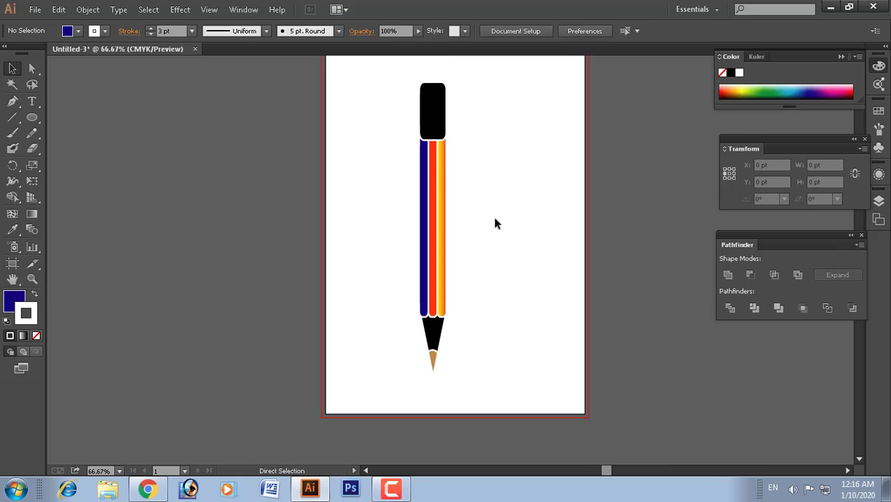
{"action": "left_click_drag", "start_coordinate": [383, 82], "coordinate": [476, 380]}
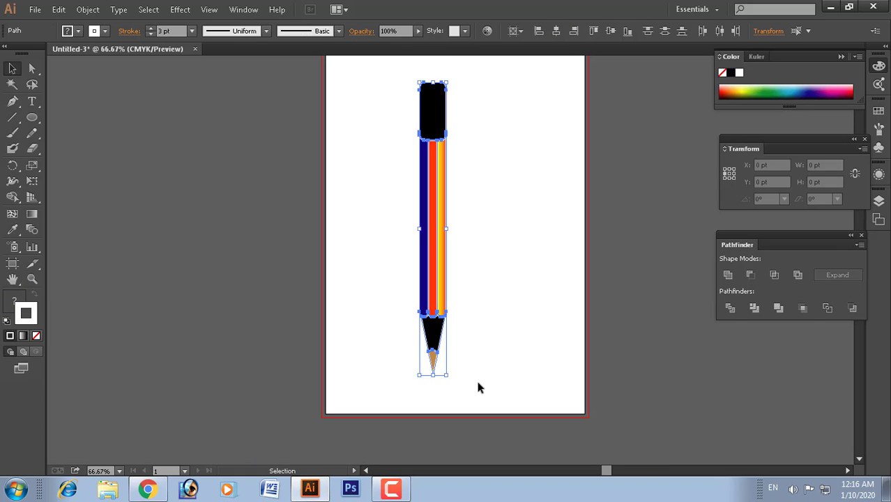
{"action": "left_click_drag", "start_coordinate": [404, 133], "coordinate": [453, 212]}
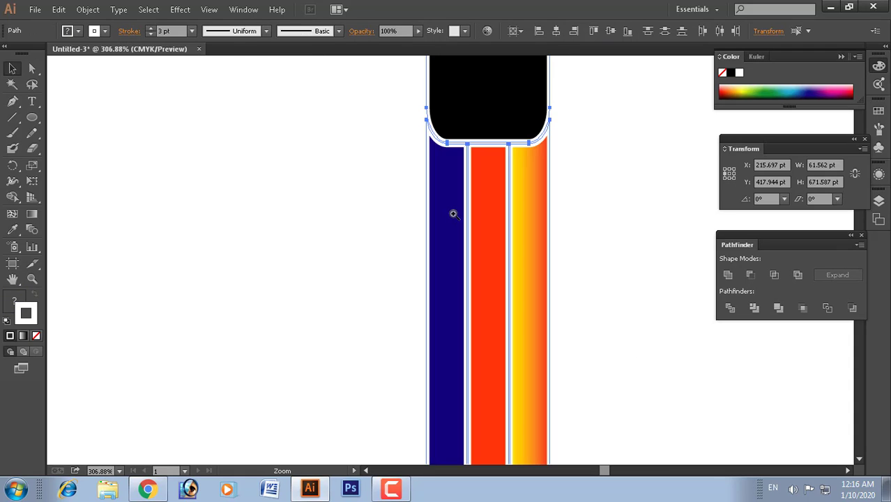
{"action": "key", "text": "ctrl+minus"}
{"action": "key", "text": "ctrl+minus"}
{"action": "key", "text": "ctrl+minus"}
{"action": "key", "text": "ctrl+minus"}
{"action": "scroll", "coordinate": [497, 314], "scroll_direction": "down", "scroll_amount": 5}
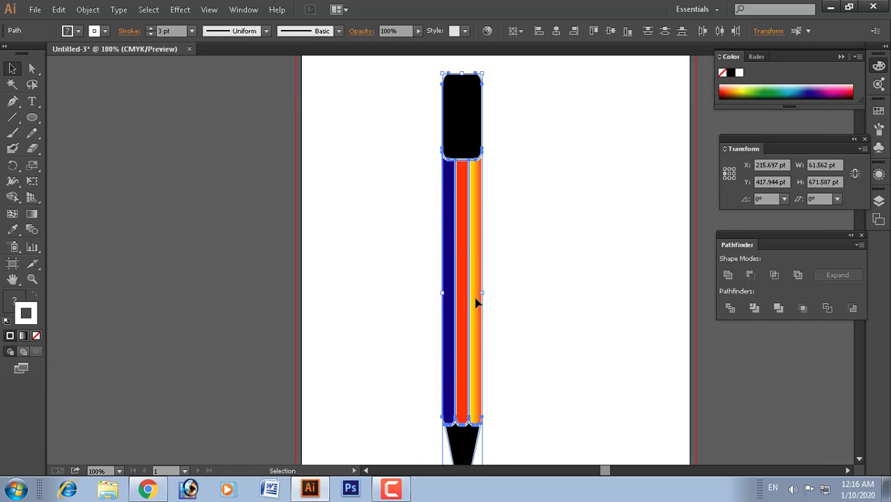
{"action": "key", "text": "ctrl+minus"}
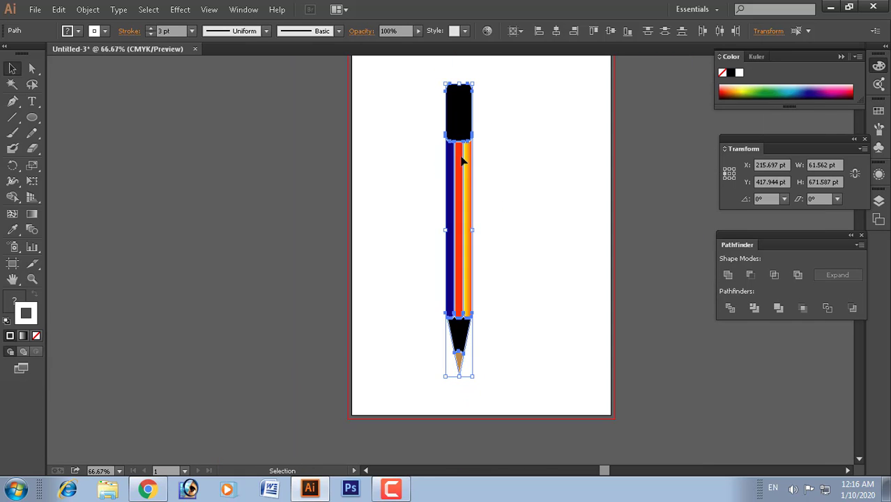
{"action": "mouse_move", "coordinate": [463, 161]}
{"action": "left_mouse_down"}
{"action": "mouse_move", "coordinate": [495, 163]}
{"action": "mouse_move", "coordinate": [496, 155]}
{"action": "left_mouse_up"}
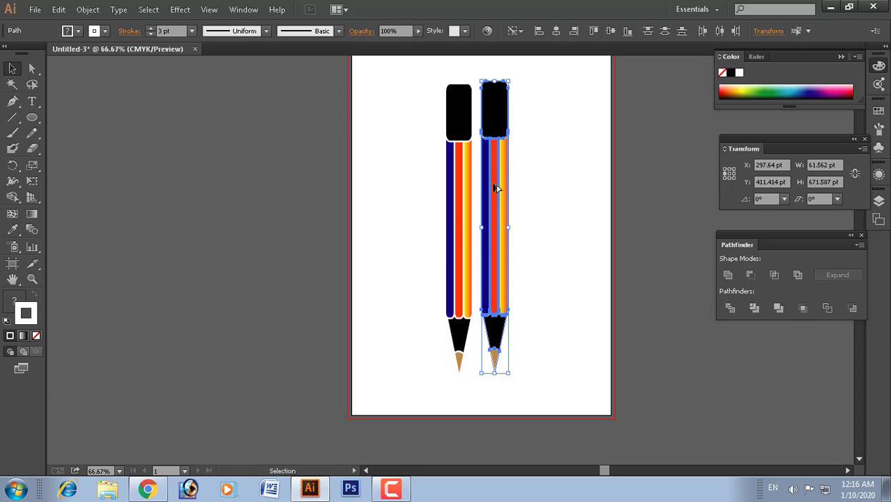
{"action": "left_click", "coordinate": [535, 188]}
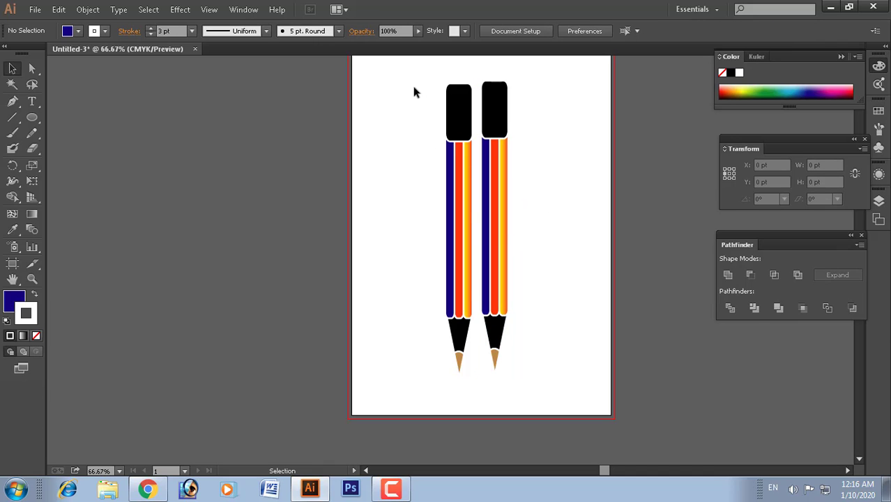
{"action": "left_click_drag", "start_coordinate": [414, 88], "coordinate": [474, 347]}
{"action": "left_click_drag", "start_coordinate": [467, 276], "coordinate": [427, 278]}
{"action": "key", "text": "ctrl+z"}
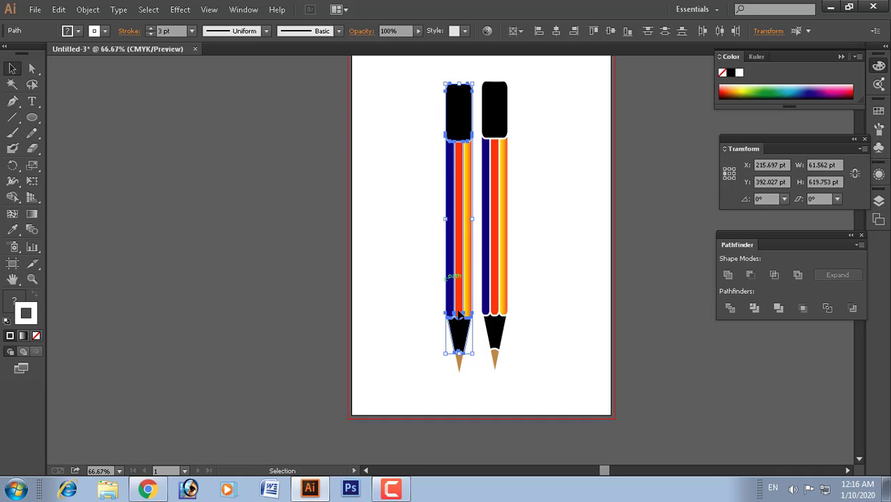
{"action": "left_click", "coordinate": [447, 366]}
Select the entire original pencil, including its brown point, and place a level copy to its left
{"action": "left_click_drag", "start_coordinate": [413, 101], "coordinate": [471, 385]}
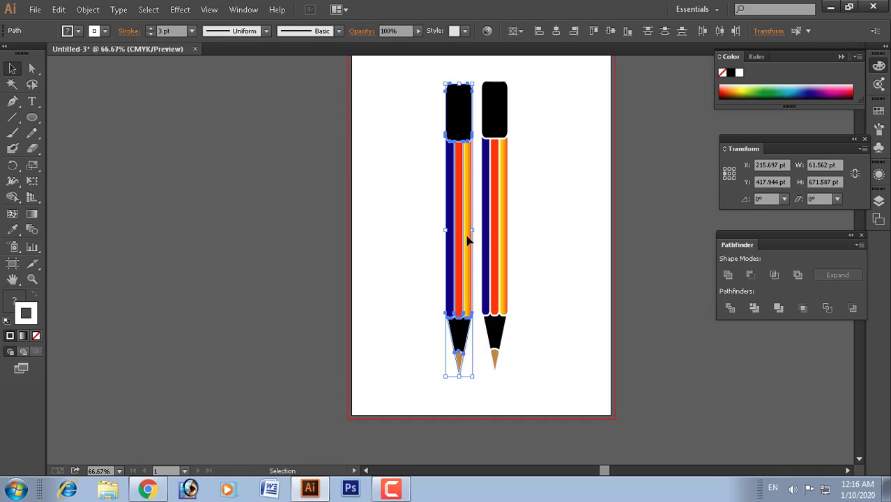
{"action": "left_click_drag", "start_coordinate": [466, 237], "coordinate": [427, 237]}
{"action": "left_click", "coordinate": [595, 239]}
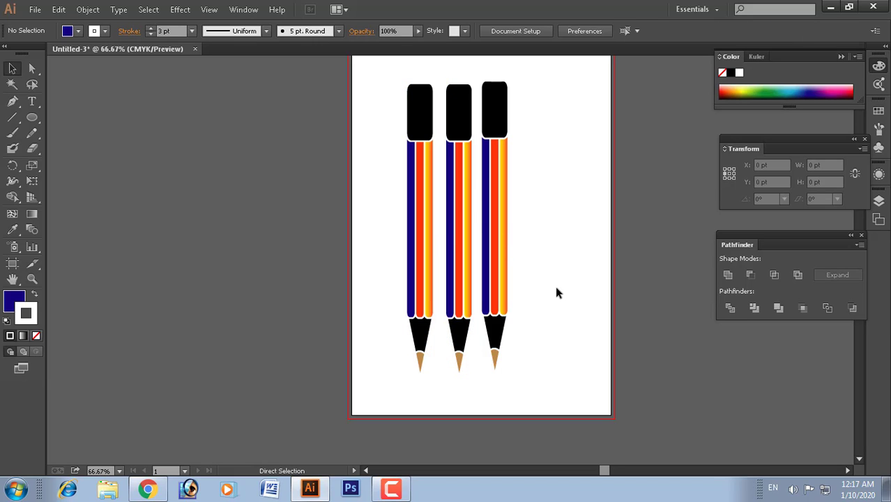
Select all three pencils, nudge them right towards the artboard's centre and deselect them
{"action": "key", "text": "ctrl+minus"}
{"action": "key", "text": "ctrl+minus"}
{"action": "scroll", "coordinate": [318, 238], "scroll_direction": "up", "scroll_amount": 1}
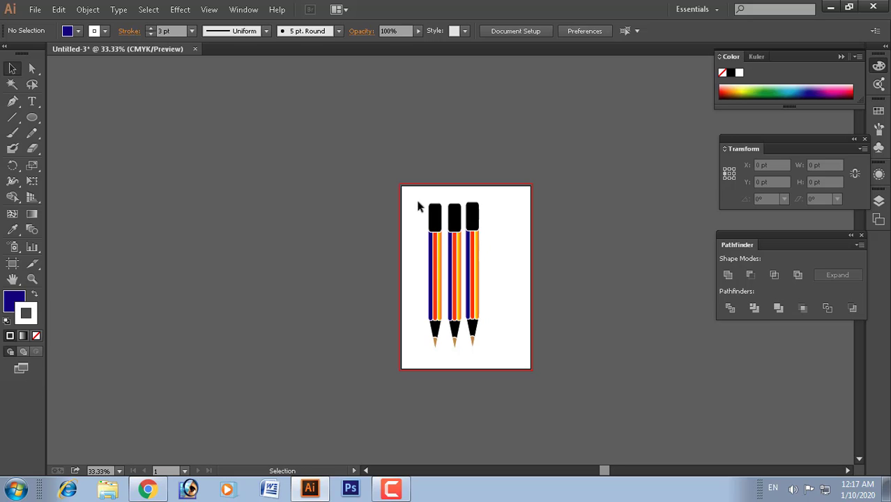
{"action": "left_click_drag", "start_coordinate": [418, 202], "coordinate": [489, 368]}
{"action": "key", "text": "Right"}
{"action": "key", "text": "Right"}
{"action": "key", "text": "Right"}
{"action": "key", "text": "Right"}
{"action": "key", "text": "Right"}
{"action": "key", "text": "Right"}
{"action": "key", "text": "Right"}
{"action": "key", "text": "Right"}
{"action": "key", "text": "Right"}
{"action": "key", "text": "Right"}
{"action": "key", "text": "Right"}
{"action": "key", "text": "Right"}
{"action": "key", "text": "Right"}
{"action": "key", "text": "Right"}
{"action": "key", "text": "Right"}
{"action": "key", "text": "Right"}
{"action": "key", "text": "Right"}
{"action": "key", "text": "Right"}
{"action": "key", "text": "Right"}
{"action": "key", "text": "Right"}
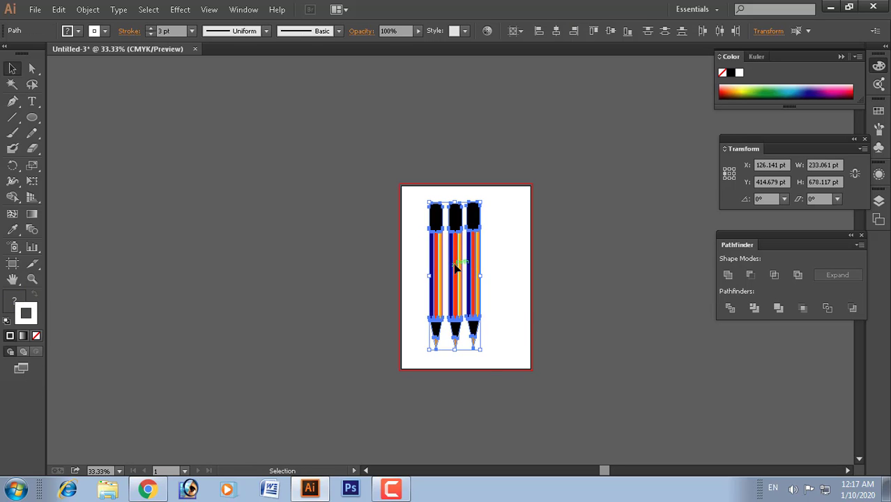
{"action": "left_click", "coordinate": [527, 304]}
{"action": "key", "text": "ctrl+space"}
{"action": "left_click_drag", "start_coordinate": [395, 180], "coordinate": [576, 451]}
{"action": "left_click_drag", "start_coordinate": [363, 68], "coordinate": [490, 299]}
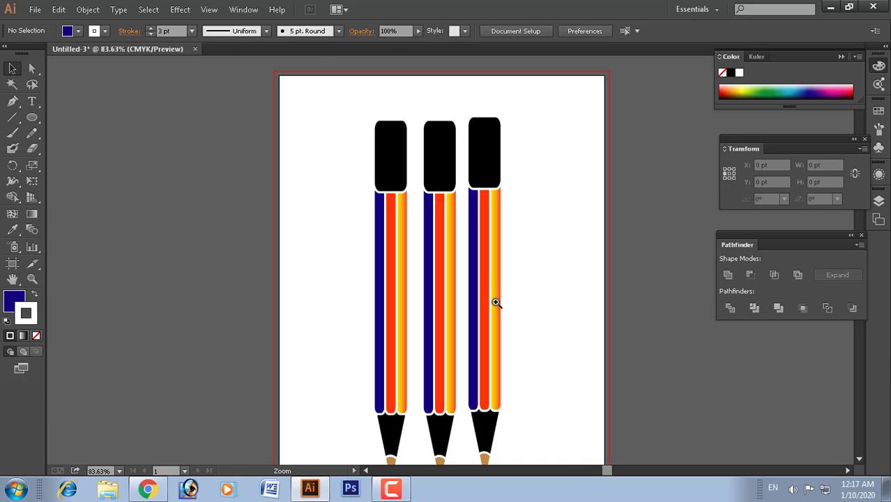
{"action": "scroll", "coordinate": [495, 303], "scroll_direction": "down", "scroll_amount": 2}
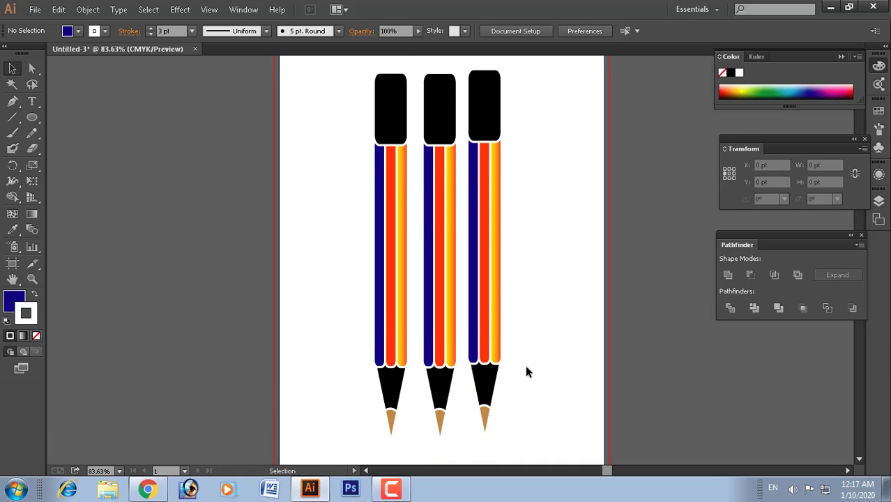
{"action": "scroll", "coordinate": [549, 330], "scroll_direction": "up", "scroll_amount": 1}
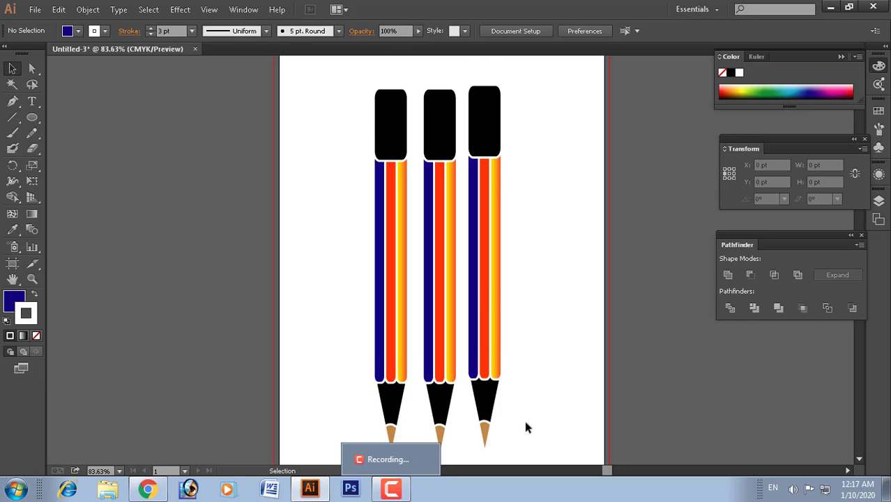
{"action": "left_click", "coordinate": [391, 490]}
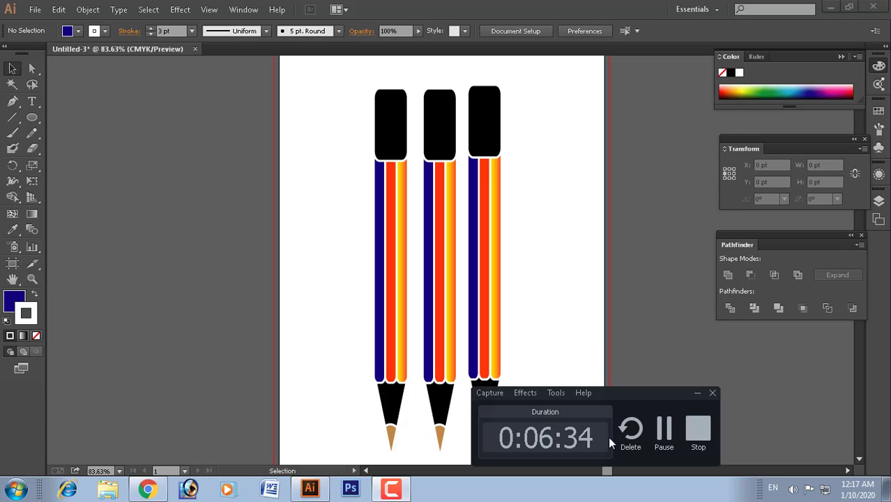
{"action": "left_click", "coordinate": [663, 431]}
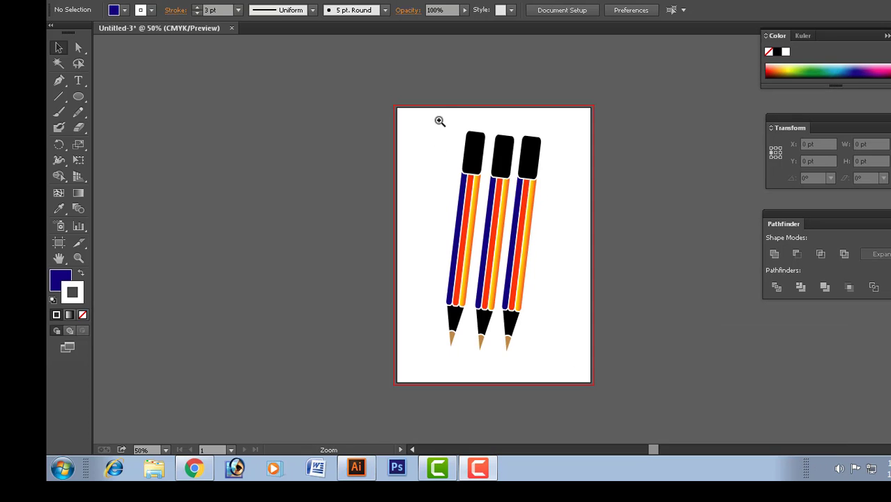
Select all three pencils, rotate them together further clockwise so they slant more steeply across the artboard, and deselect them
{"action": "left_click_drag", "start_coordinate": [486, 132], "coordinate": [570, 285]}
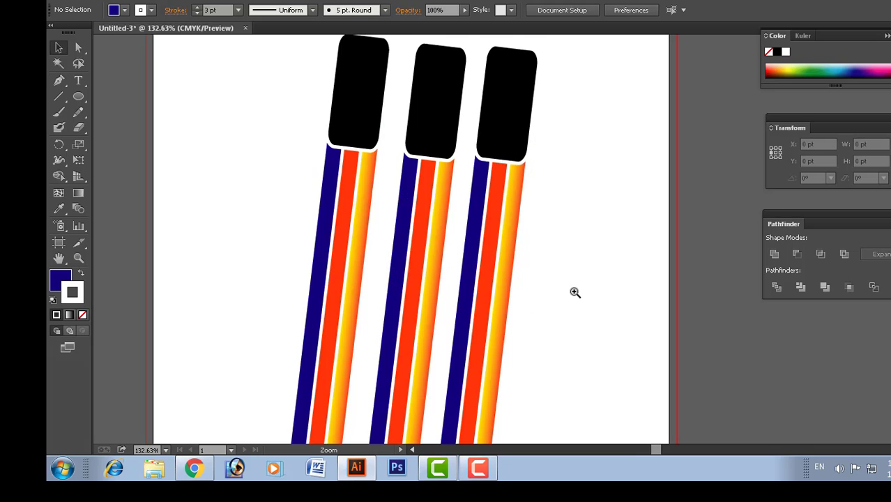
{"action": "scroll", "coordinate": [574, 291], "scroll_direction": "up", "scroll_amount": 2}
{"action": "left_click_drag", "start_coordinate": [266, 88], "coordinate": [565, 373]}
{"action": "scroll", "coordinate": [566, 336], "scroll_direction": "down", "scroll_amount": 2}
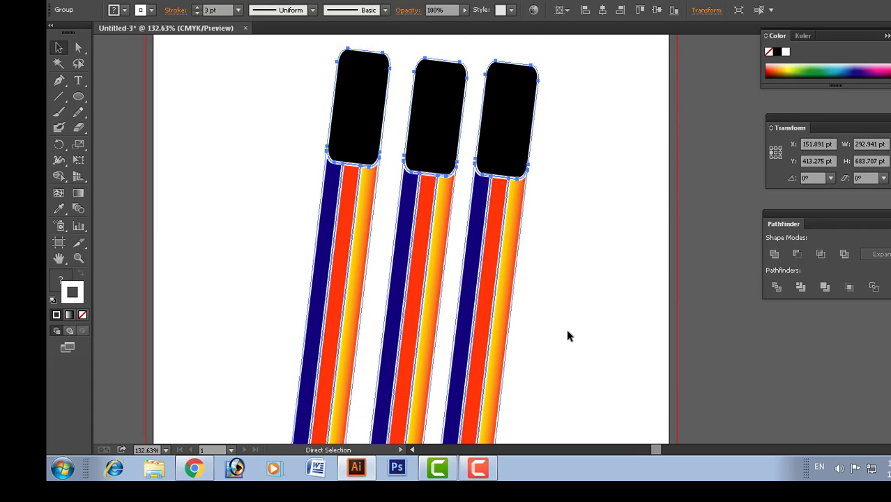
{"action": "key", "text": "ctrl+minus"}
{"action": "key", "text": "ctrl+minus"}
{"action": "key", "text": "ctrl+minus"}
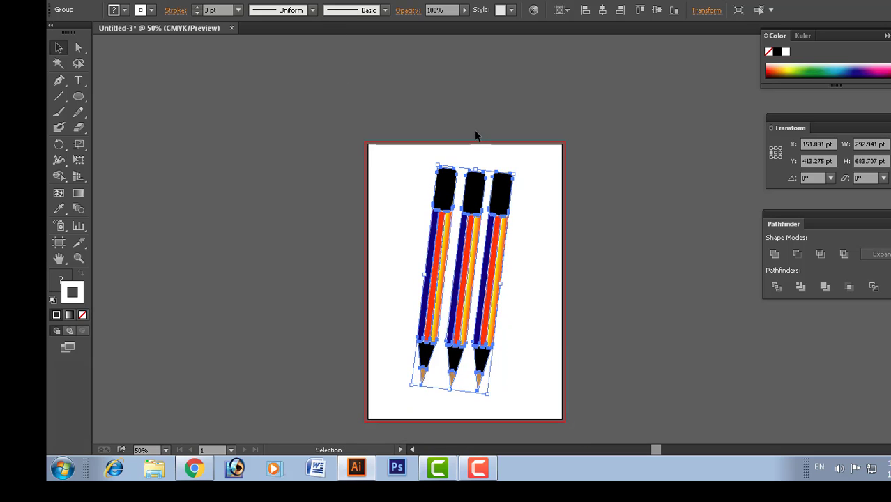
{"action": "mouse_move", "coordinate": [477, 163]}
{"action": "left_mouse_down"}
{"action": "mouse_move", "coordinate": [507, 184]}
{"action": "mouse_move", "coordinate": [501, 187]}
{"action": "mouse_move", "coordinate": [540, 182]}
{"action": "left_mouse_up"}
{"action": "left_click", "coordinate": [554, 197]}
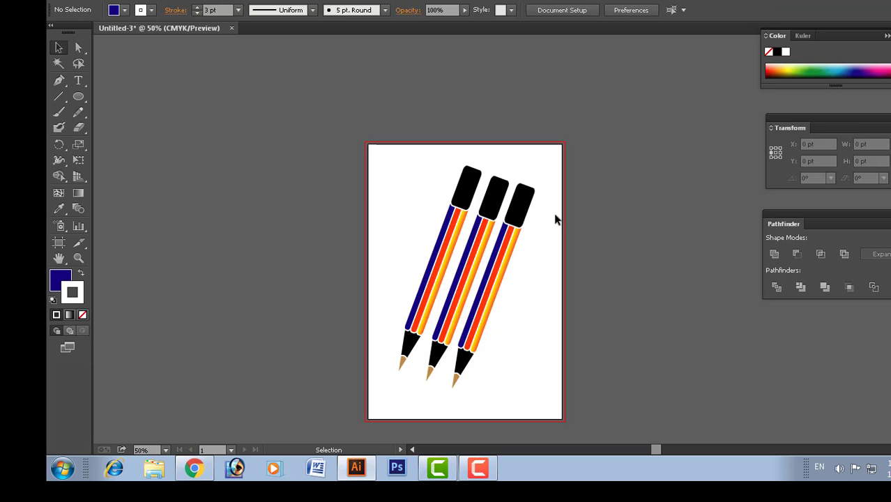
Examine the slanted pencils' stripes, white gaps and points up close, and review the whole drawing on the artboard
{"action": "key", "text": "ctrl+space"}
{"action": "left_click_drag", "start_coordinate": [459, 244], "coordinate": [468, 259]}
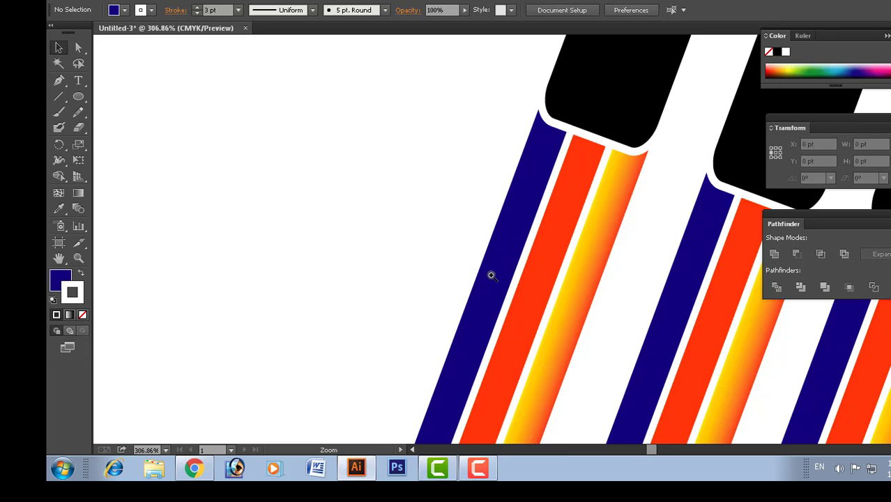
{"action": "key", "text": "ctrl+1"}
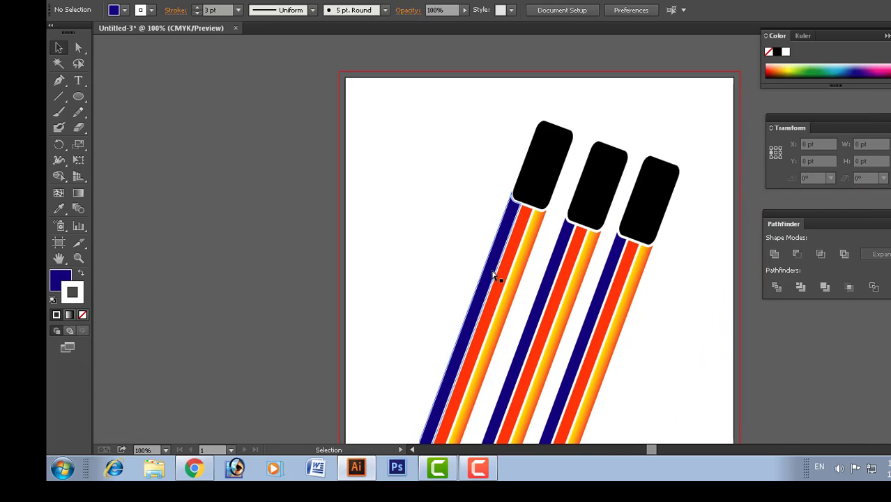
{"action": "scroll", "coordinate": [493, 272], "scroll_direction": "down", "scroll_amount": 3}
{"action": "scroll", "coordinate": [512, 346], "scroll_direction": "down", "scroll_amount": 1}
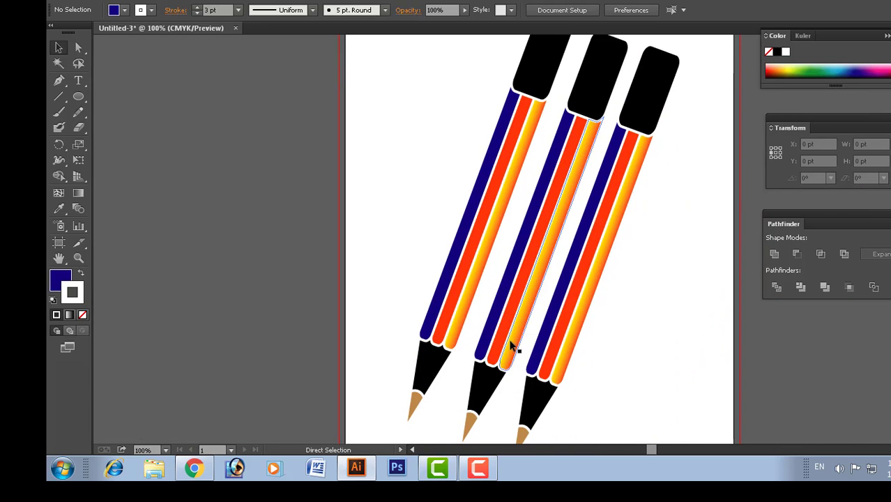
{"action": "key", "text": "ctrl+minus"}
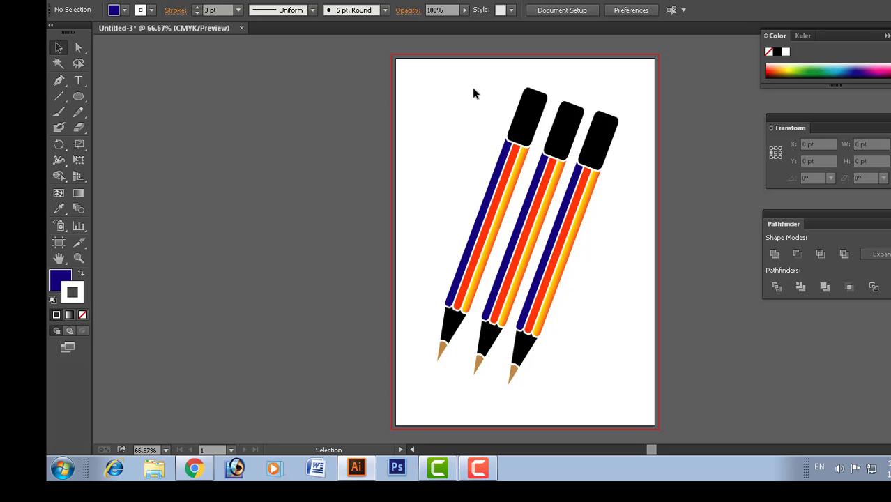
{"action": "left_click_drag", "start_coordinate": [497, 133], "coordinate": [473, 131]}
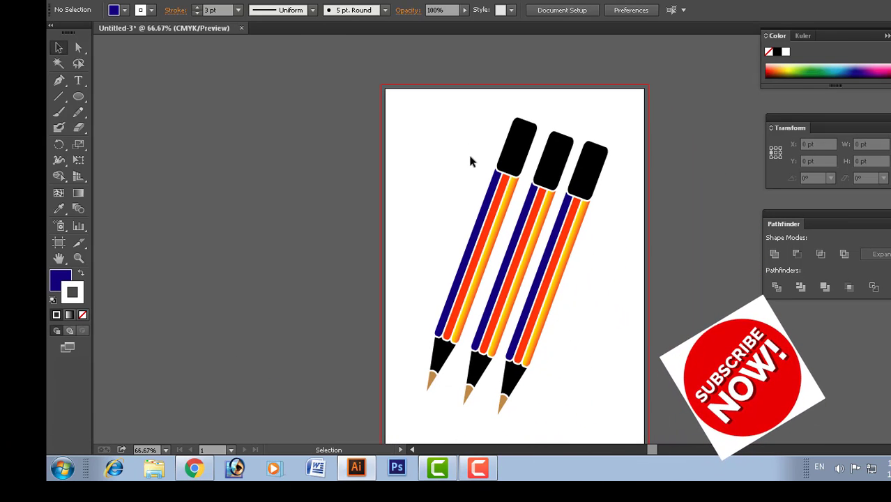
{"action": "scroll", "coordinate": [471, 162], "scroll_direction": "down", "scroll_amount": 2}
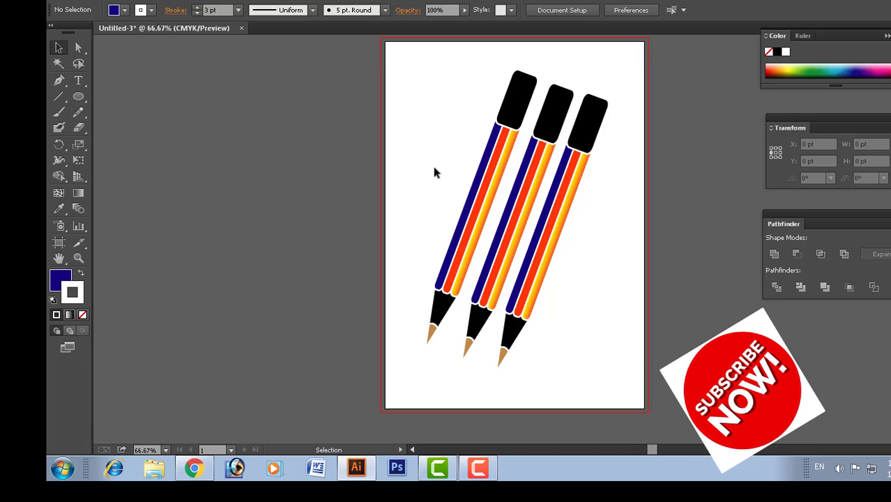
{"action": "mouse_move", "coordinate": [436, 191]}
{"action": "left_mouse_down"}
{"action": "mouse_move", "coordinate": [429, 214]}
{"action": "mouse_move", "coordinate": [456, 215]}
{"action": "left_mouse_up"}
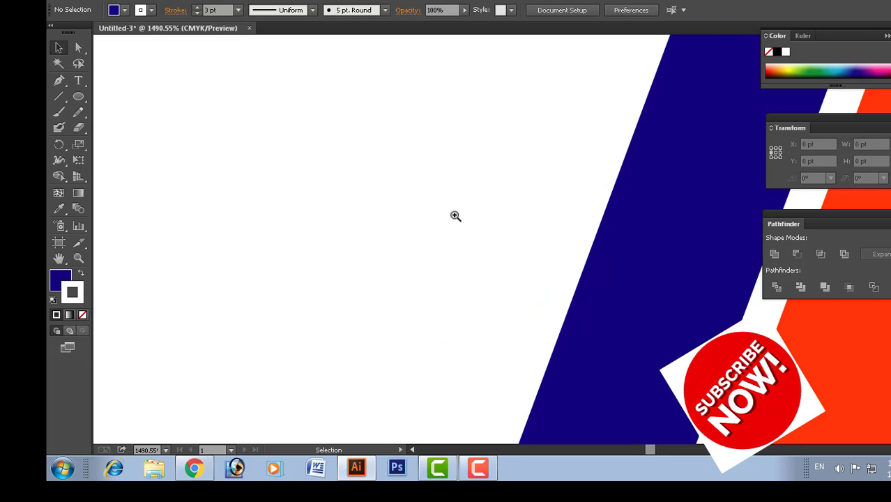
{"action": "key", "text": "ctrl+minus"}
{"action": "key", "text": "ctrl+minus"}
{"action": "key", "text": "ctrl+minus"}
{"action": "key", "text": "ctrl+minus"}
{"action": "key", "text": "ctrl+minus"}
{"action": "key", "text": "ctrl+minus"}
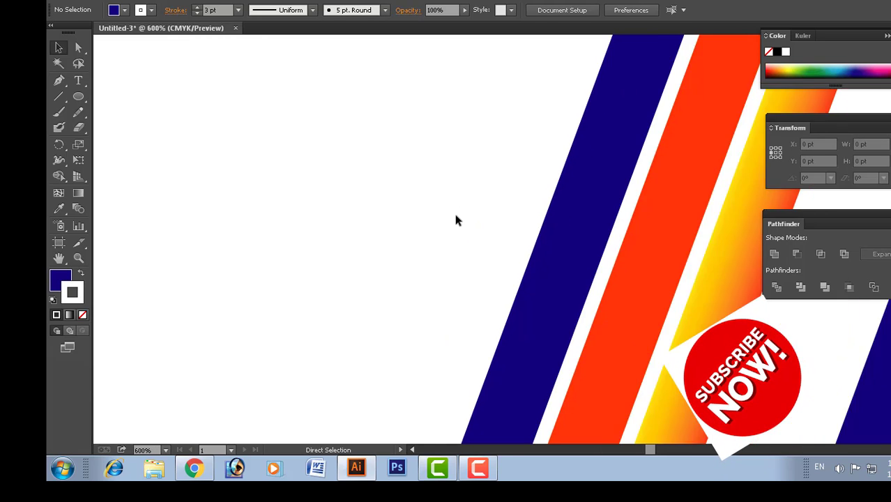
{"action": "key", "text": "ctrl+minus"}
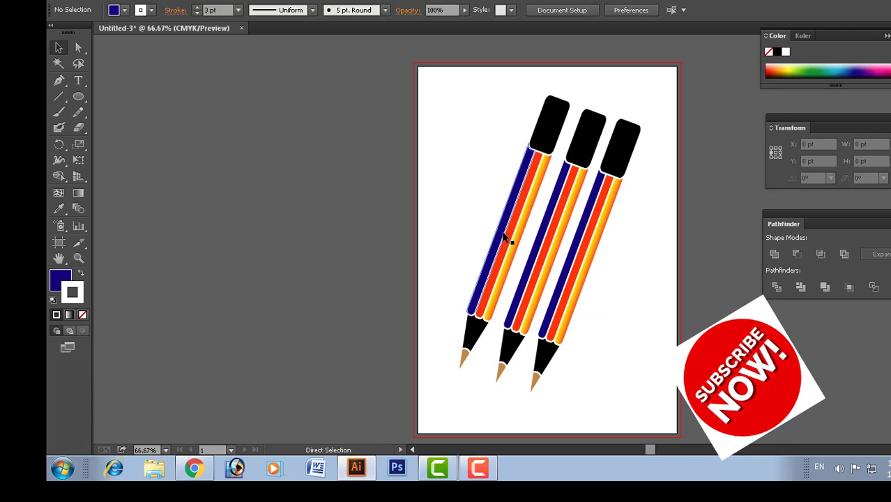
{"action": "key", "text": "ctrl+minus"}
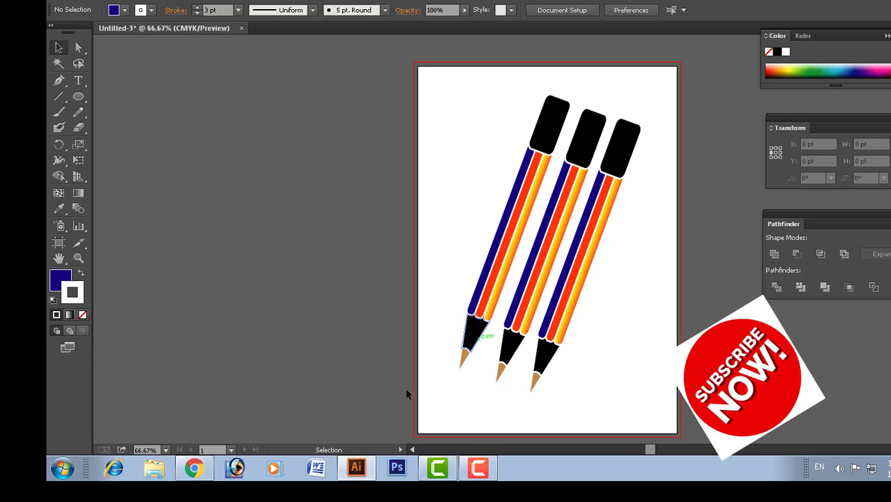
{"action": "left_click", "coordinate": [479, 471]}
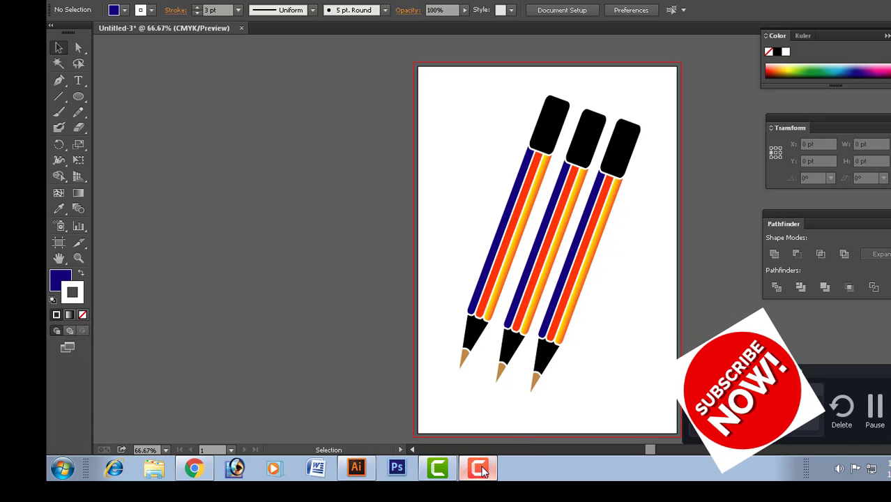